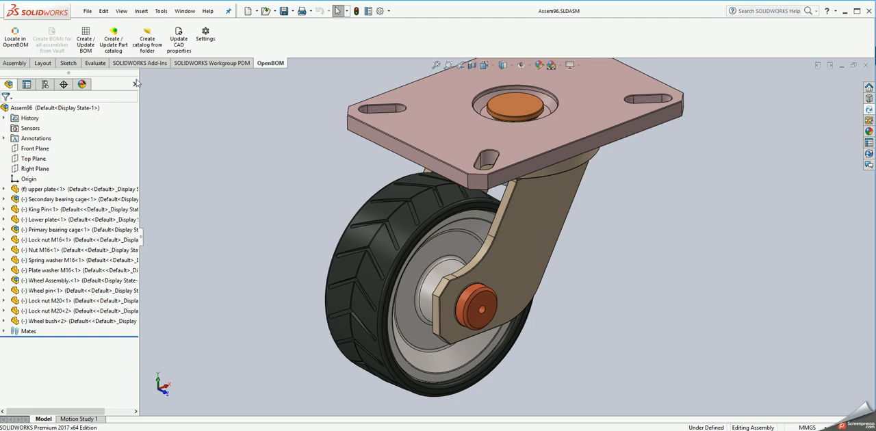
- Create the OpenBOM part catalog from the Assem96 assembly and open the resulting catalog
left_click(118, 50)
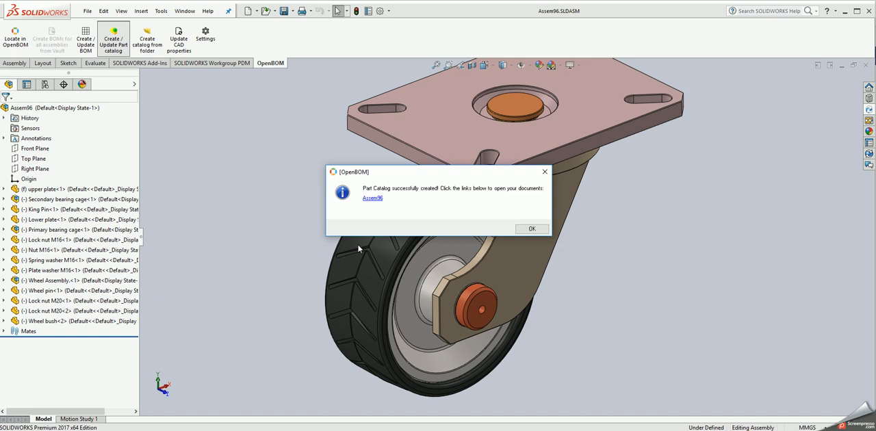
left_click(372, 199)
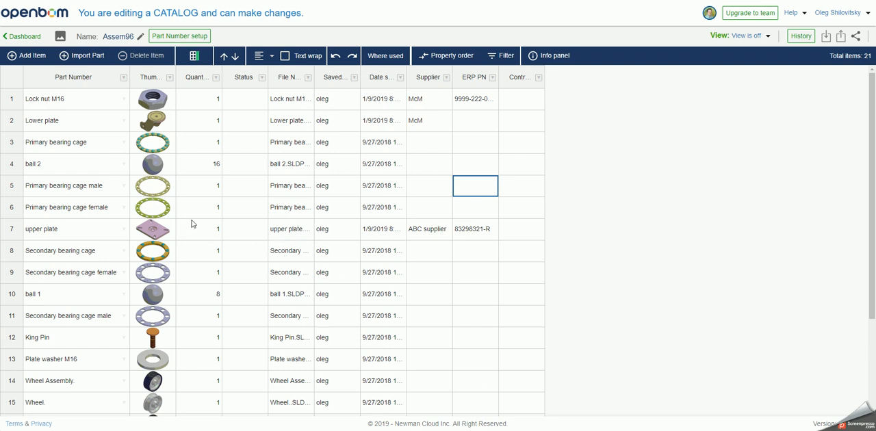
- Add the public Cost property to the Assem96 catalog
left_click(194, 58)
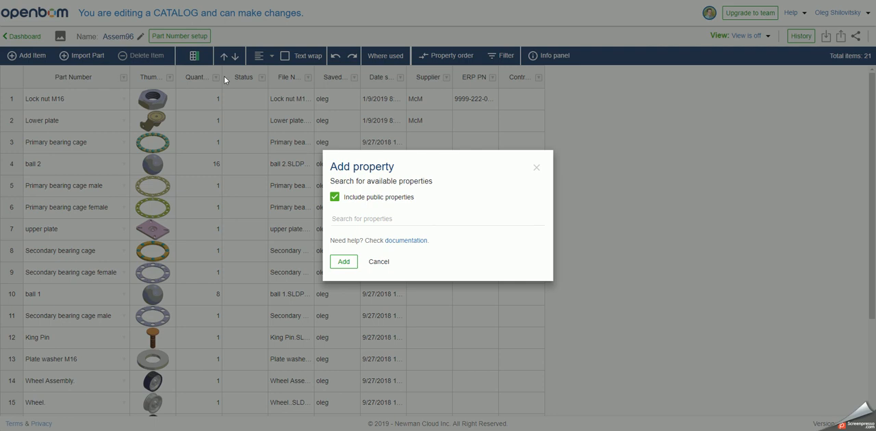
left_click(358, 219)
type("Cost")
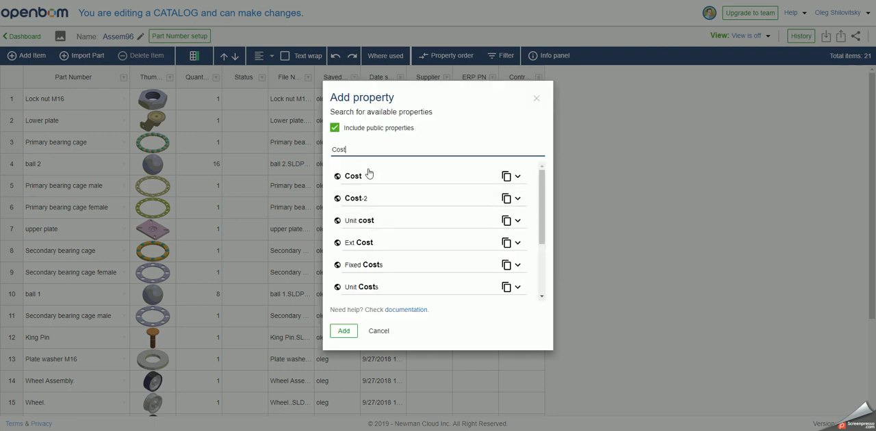
left_click(369, 176)
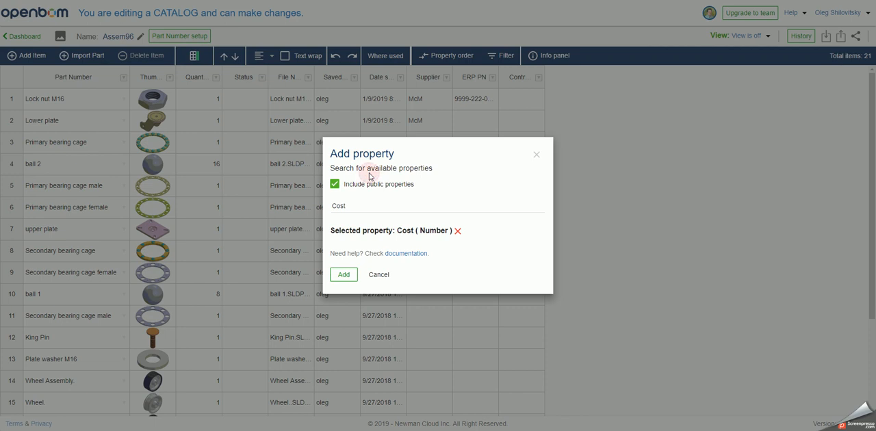
left_click(345, 275)
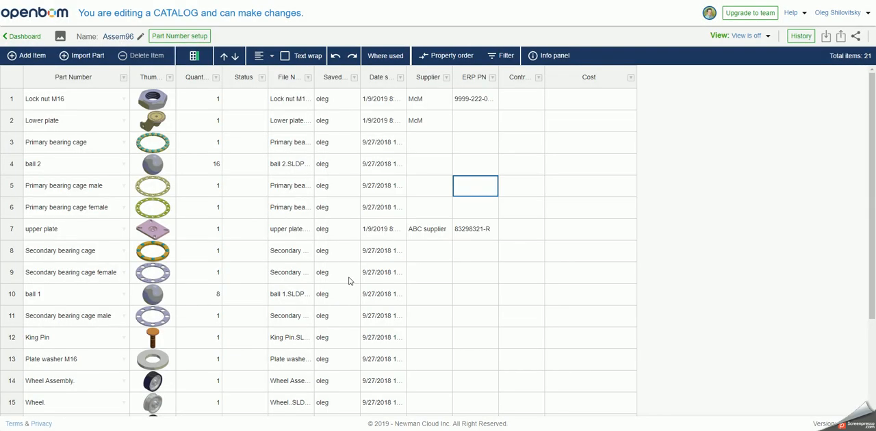
- Enter costs of 0.5 for Lock nut M16, 10.4 for Lower plate, 49 for Primary bearing cage and 9.2 for ball 2, and centre-align the column
left_click(567, 111)
type("0.5")
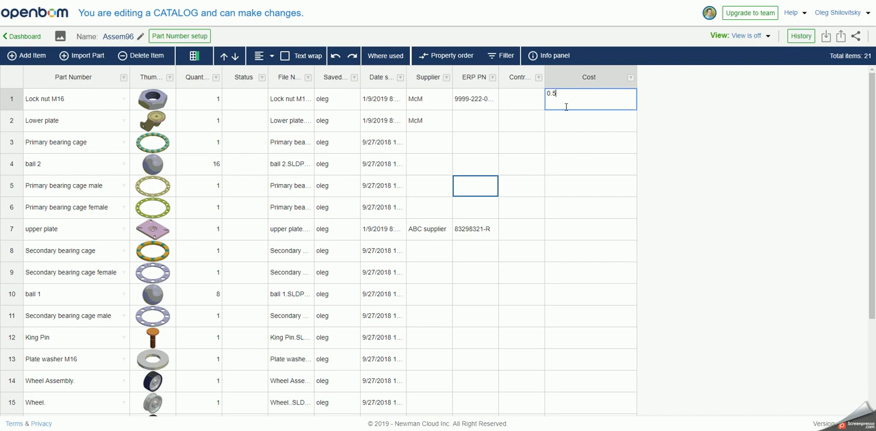
key("Return")
type("1")
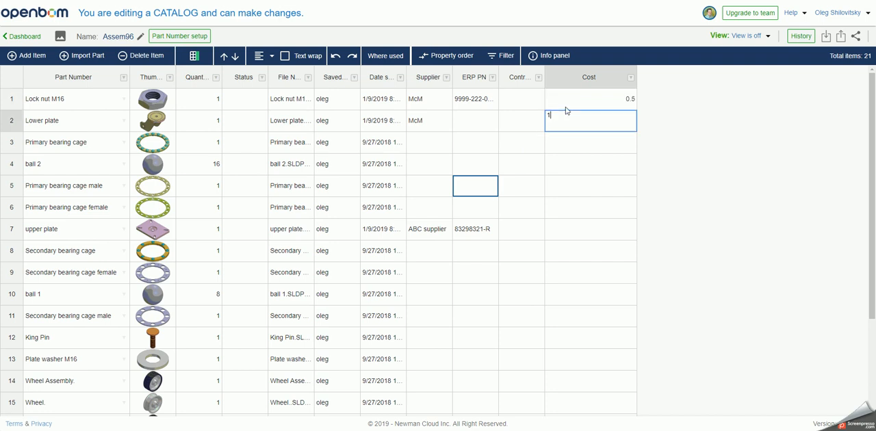
type("0.4")
key("Return")
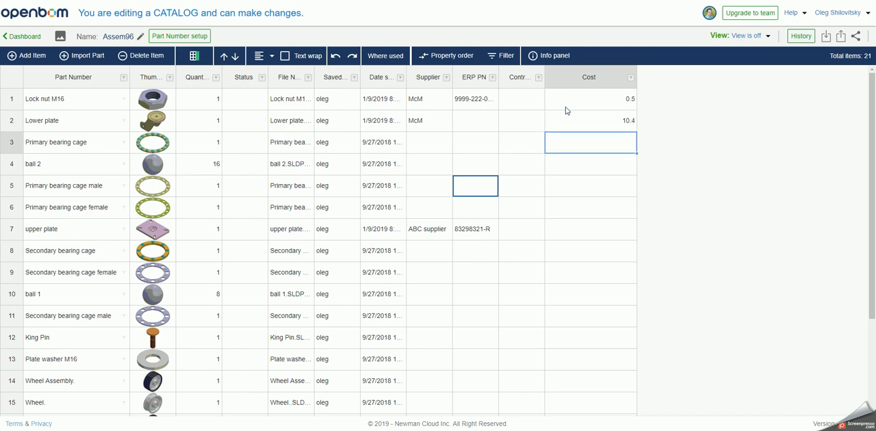
type("4.9")
key("Return")
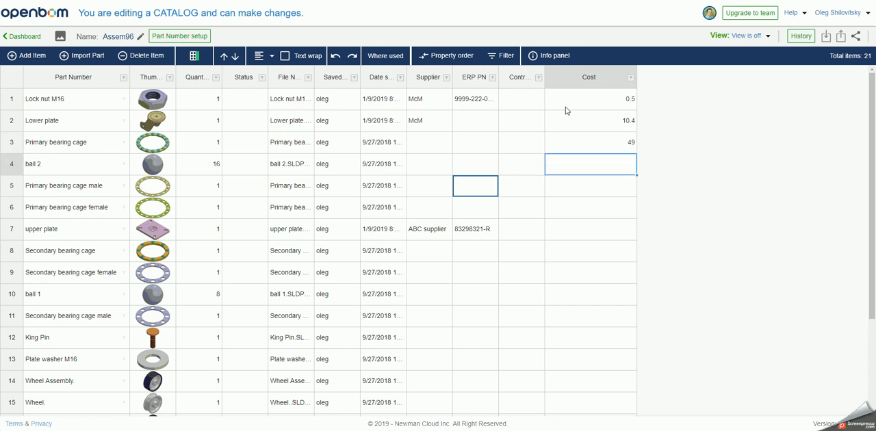
type("9.2")
key("Return")
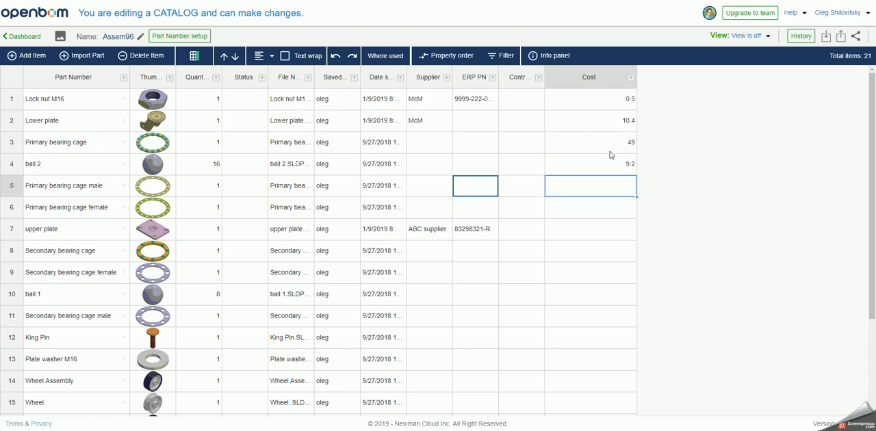
left_click(273, 58)
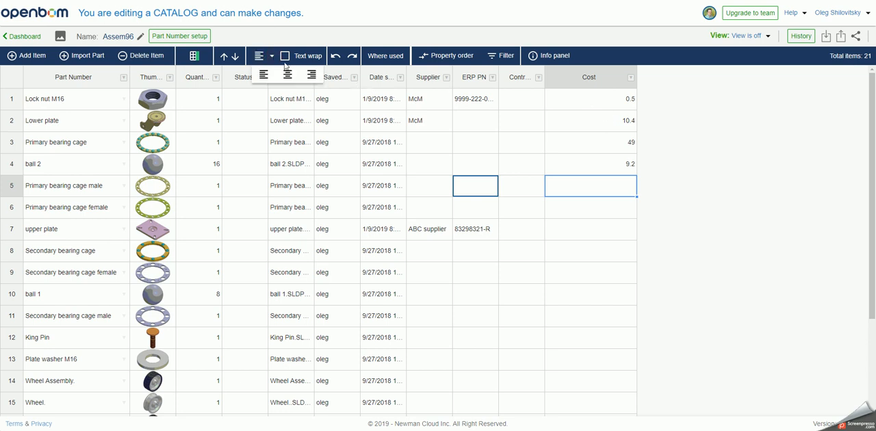
left_click(288, 74)
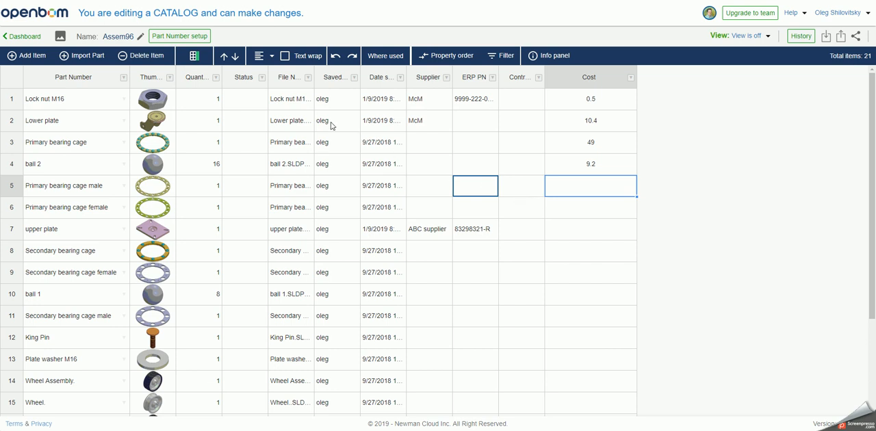
- Add the public reference property Supplier Link to the catalog
left_click(194, 60)
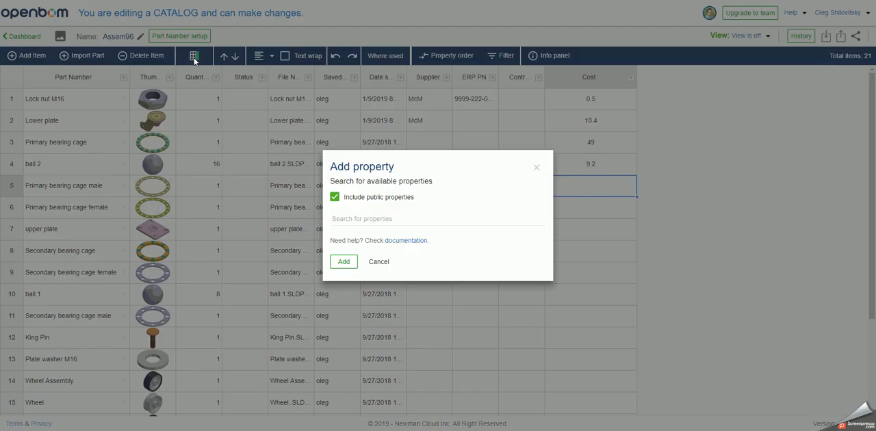
left_click(348, 214)
type("supp")
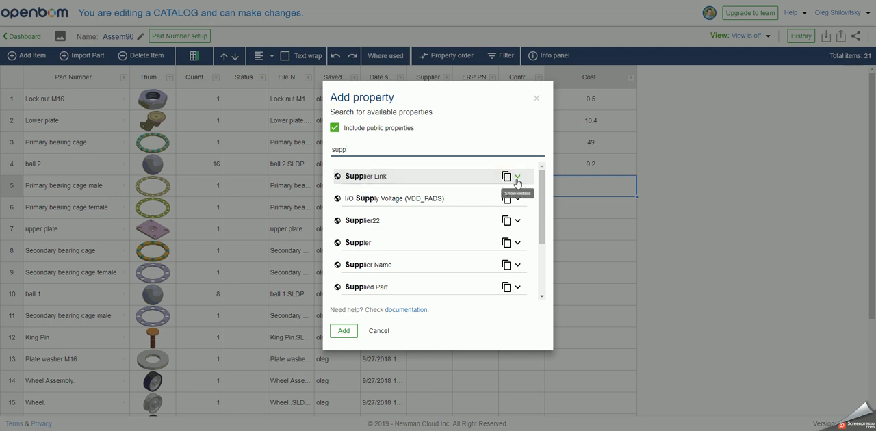
left_click(470, 182)
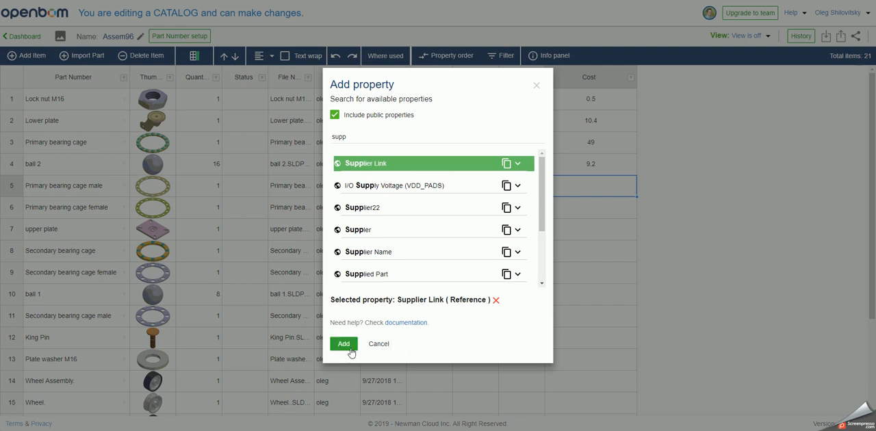
left_click(349, 351)
left_click(668, 106)
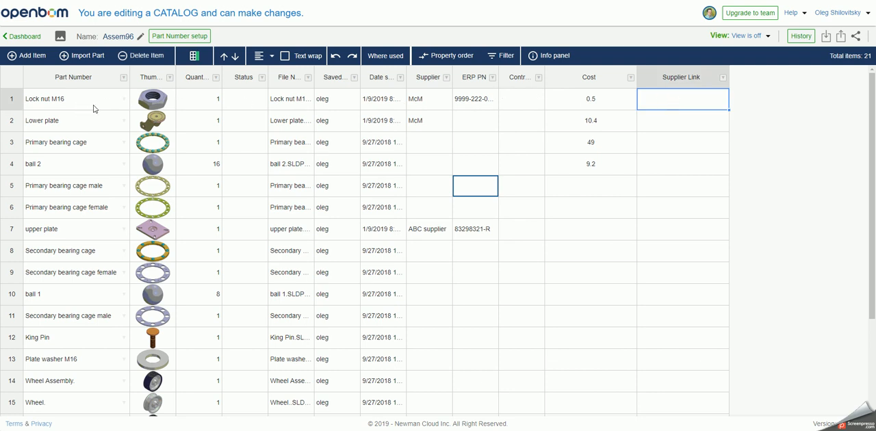
right_click(668, 108)
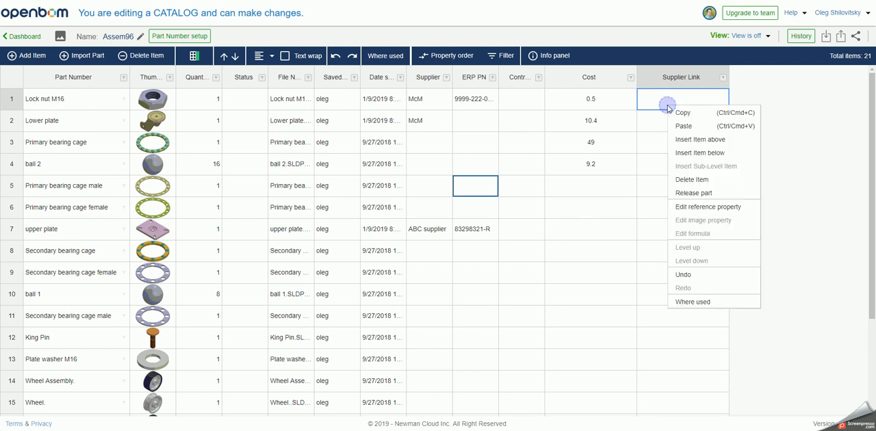
left_click(692, 208)
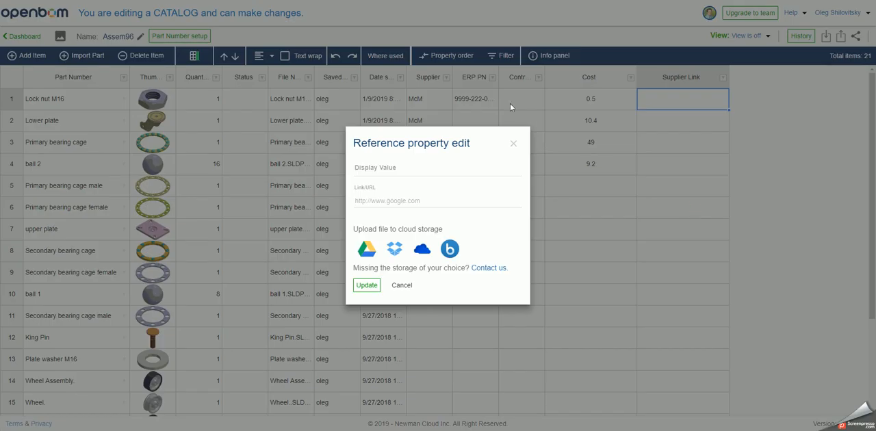
key("ctrl+Tab")
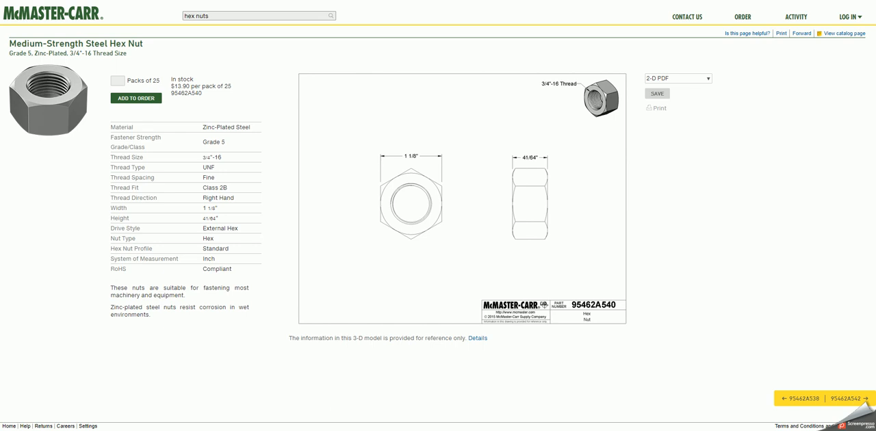
key("ctrl+Tab")
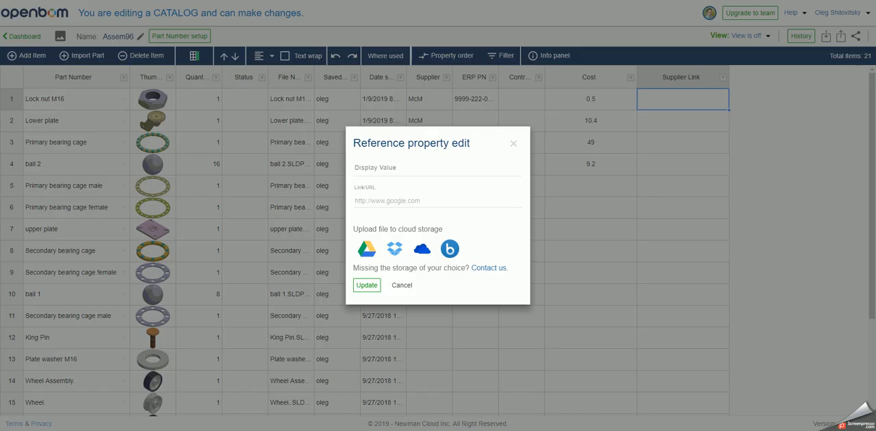
left_click(421, 202)
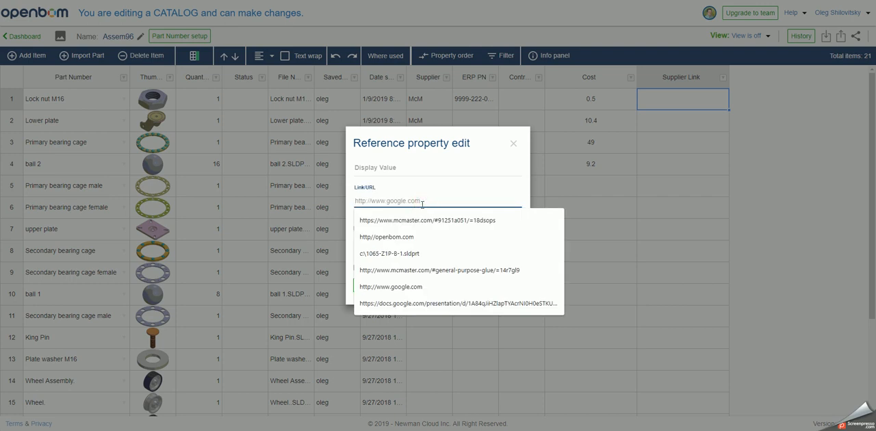
type("https://www.mcmaster.com/95462a540")
- Copy the part number 95462a540 from the URL into the reference's display value and update the property
double_click(448, 201)
key("ctrl+c")
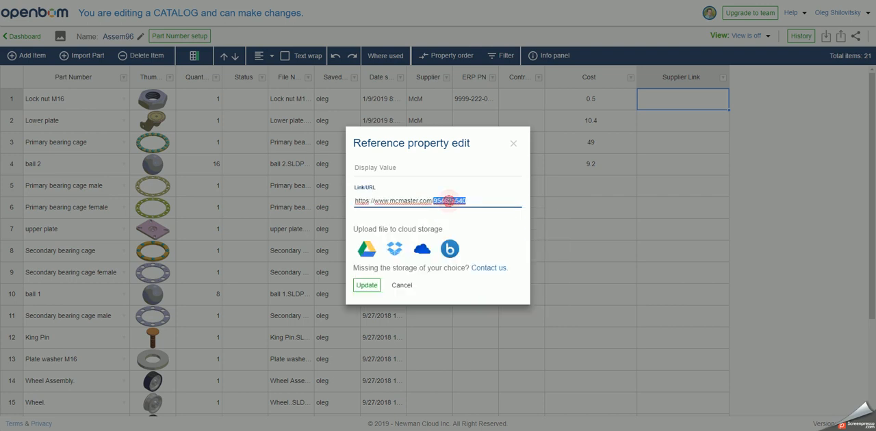
left_click(429, 163)
left_click(423, 168)
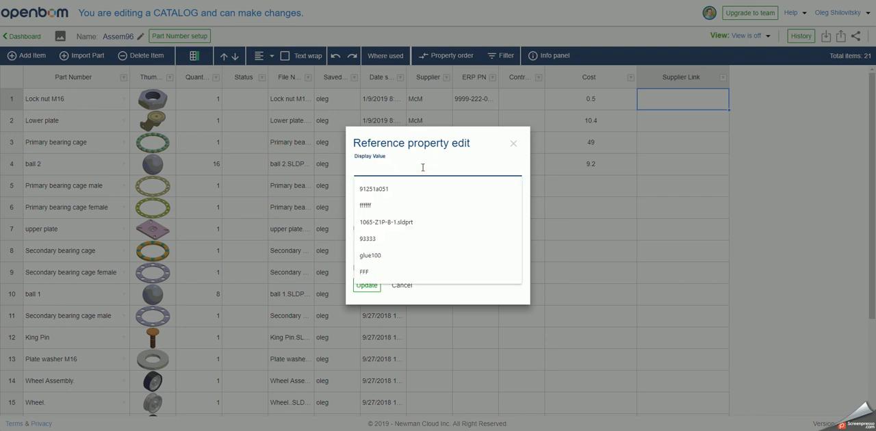
key("ctrl+v")
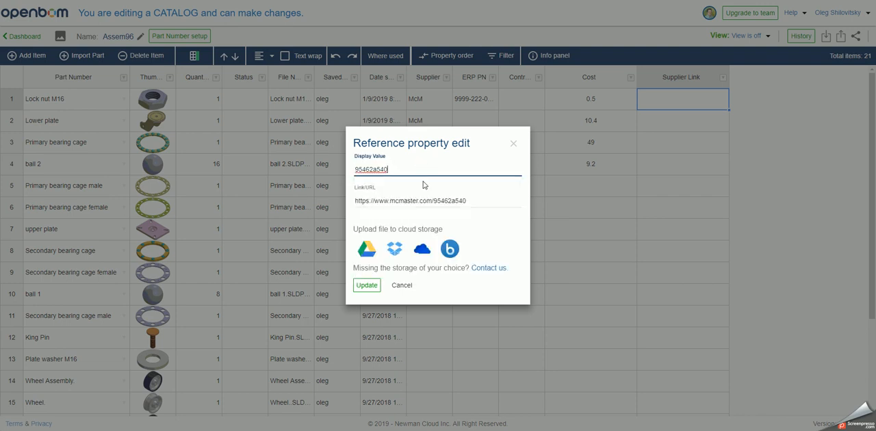
left_click(374, 285)
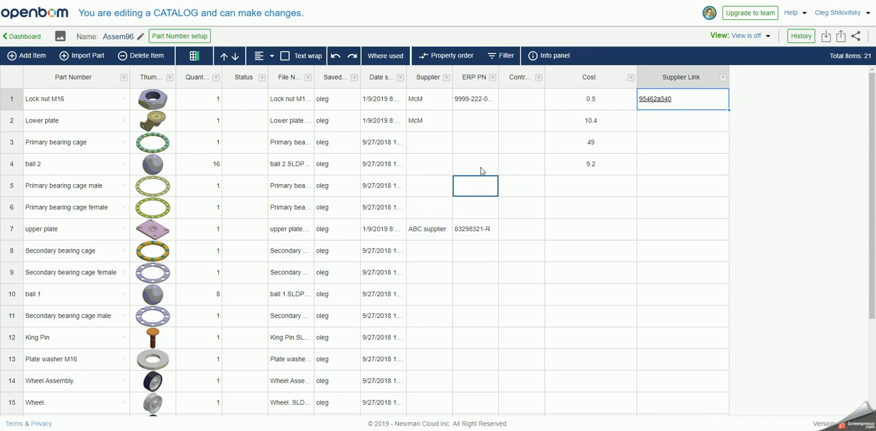
left_click(569, 108)
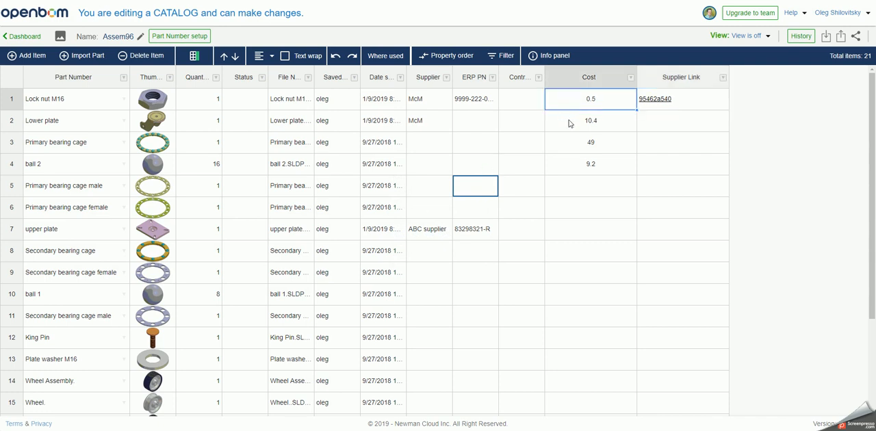
left_click(571, 120)
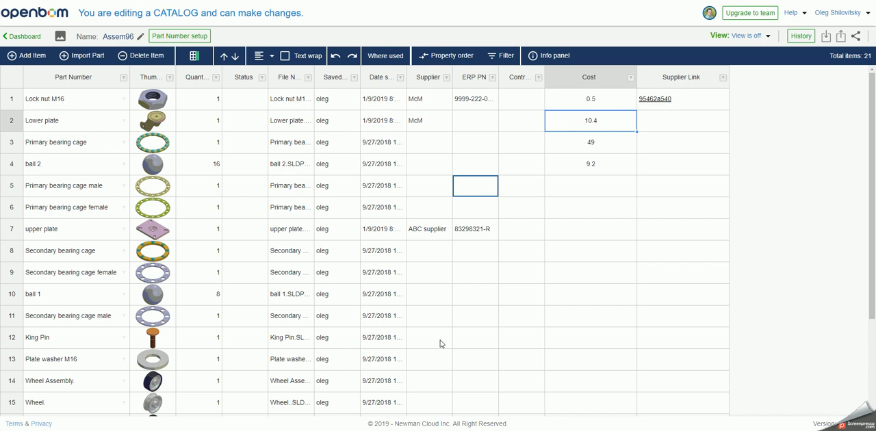
- Switch to SOLIDWORKS, dismiss the catalog message, create or update the assembly's BOM in OpenBOM and open the Assem96.SLDASM-Parts document
key("alt+Tab")
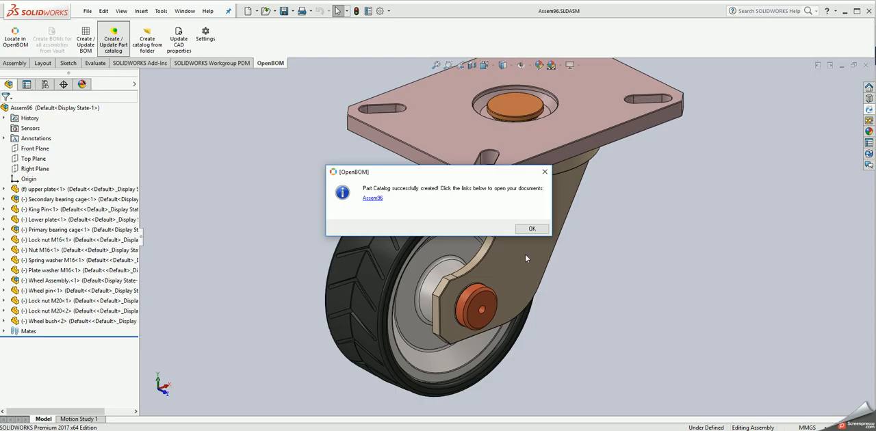
left_click(531, 229)
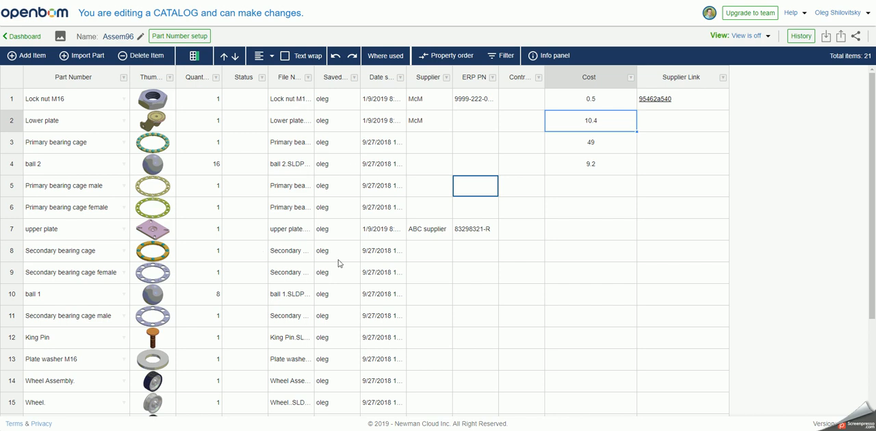
key("alt+Tab")
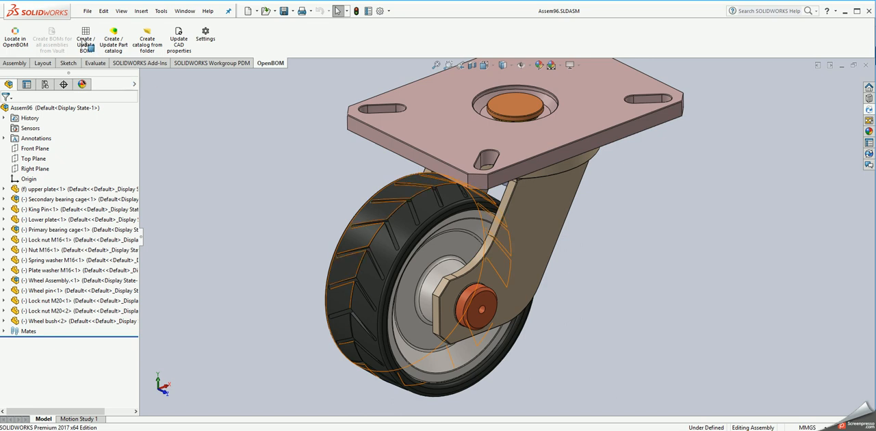
left_click(85, 43)
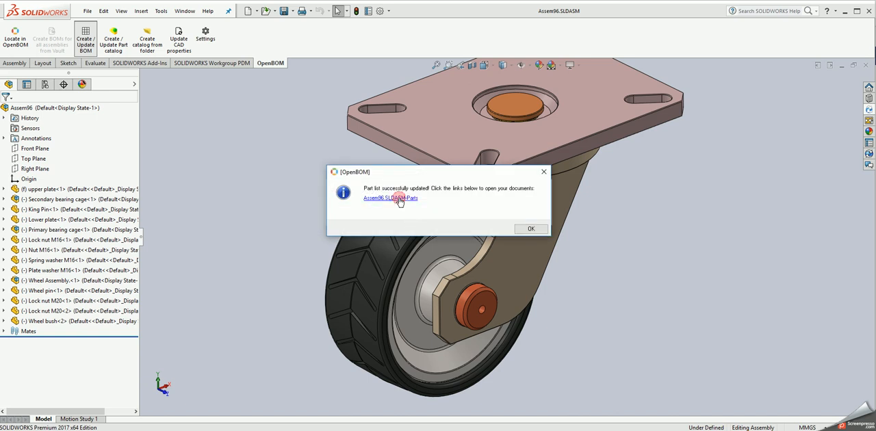
left_click(397, 198)
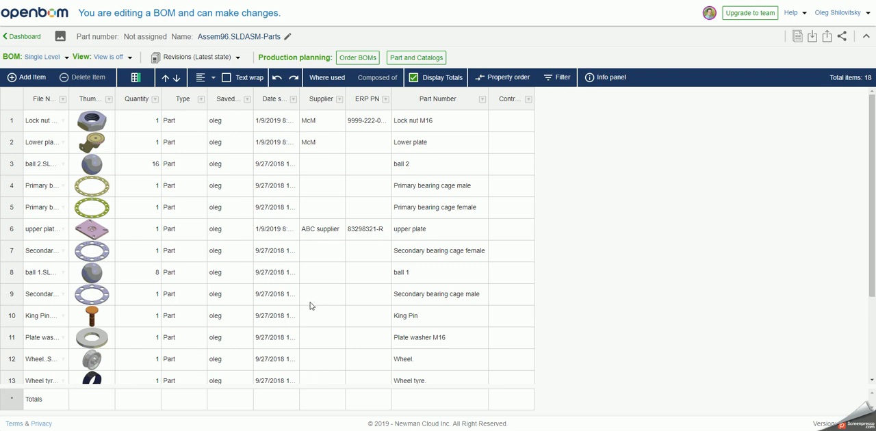
left_click(328, 140)
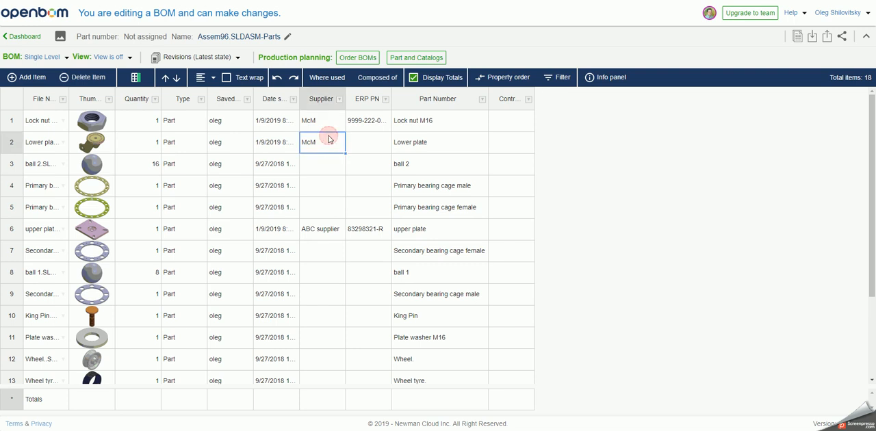
left_click(360, 141)
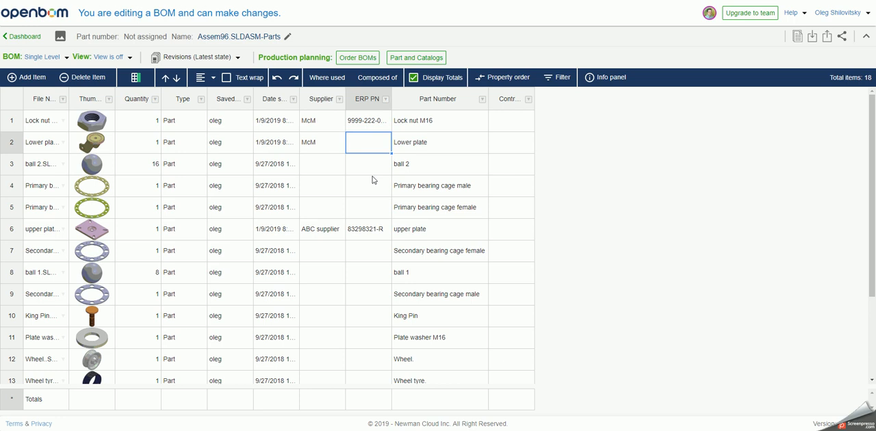
- Set Assem96 as the BOM's catalog and have the duplicate properties deleted from the BOM
left_click(400, 60)
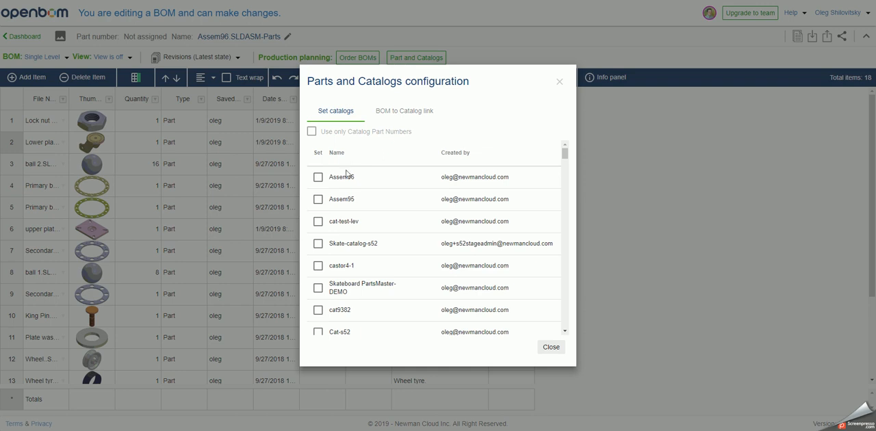
left_click(318, 179)
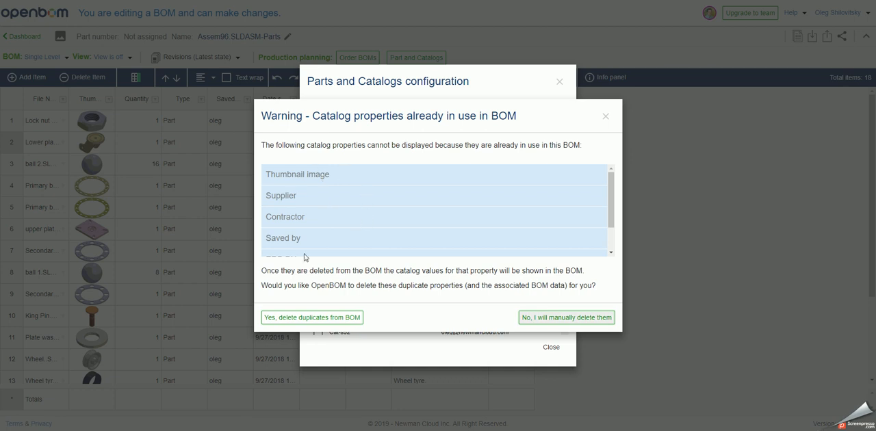
scroll(347, 226, "down", 1)
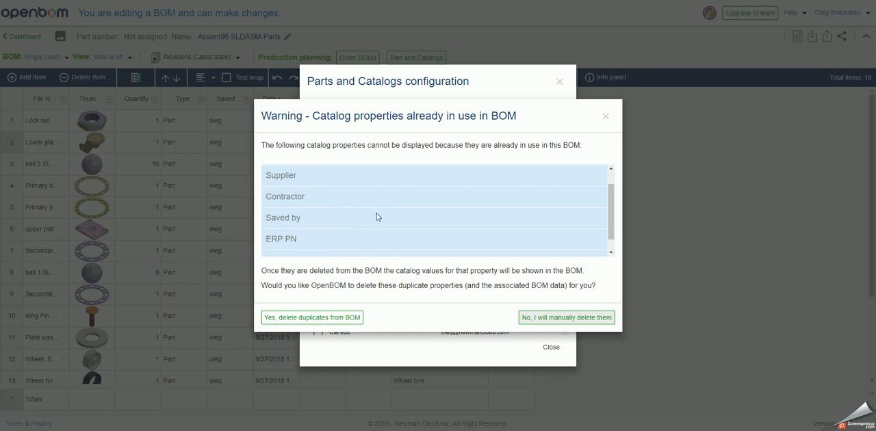
left_click(330, 319)
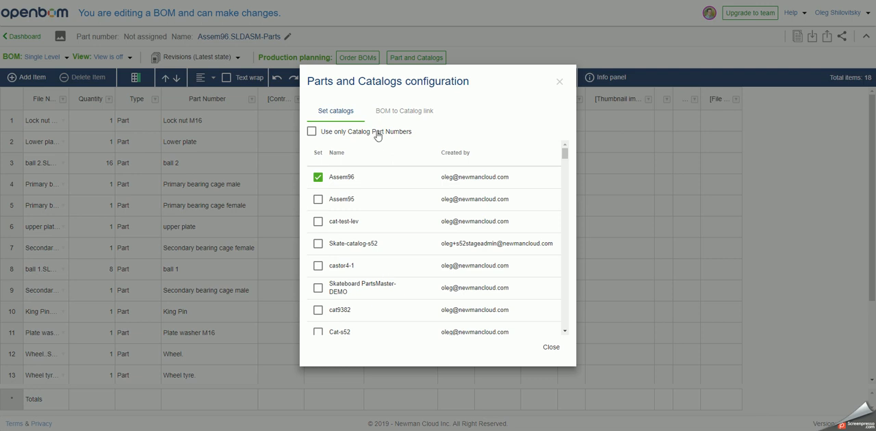
- Map the BOM to catalog link to the Part Number property and close the parts and catalogs configuration
left_click(392, 116)
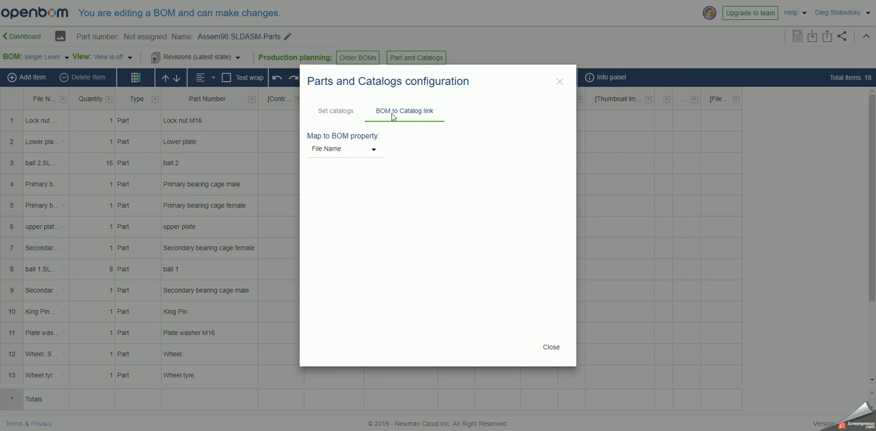
left_click(343, 153)
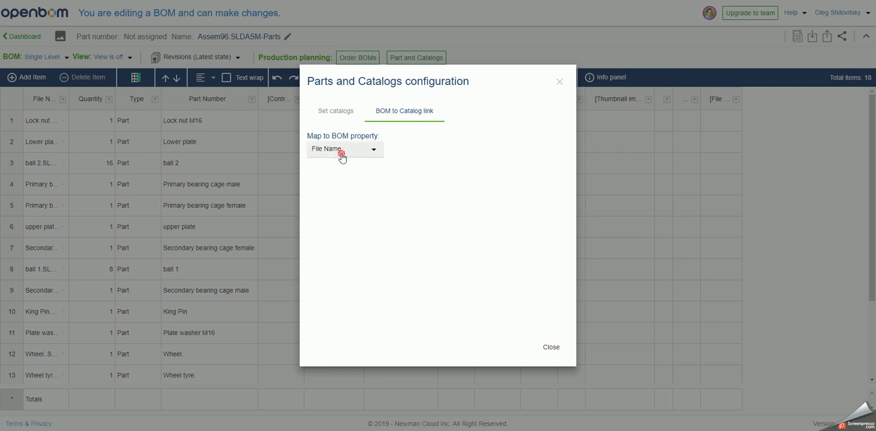
scroll(345, 216, "down", 3)
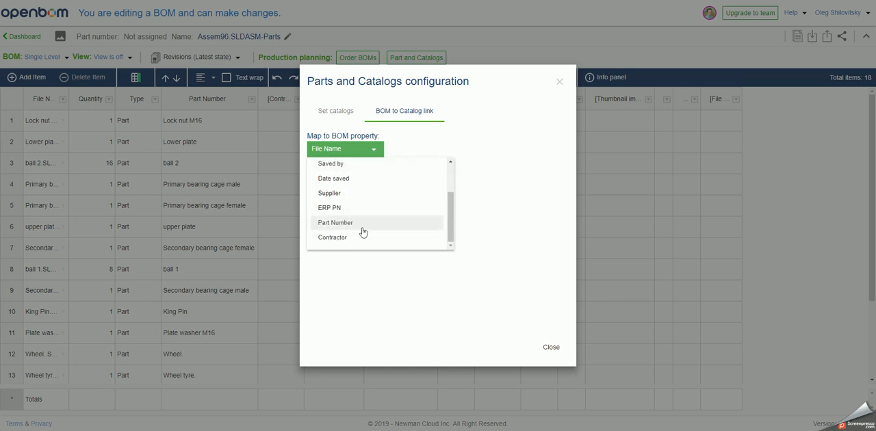
left_click(362, 228)
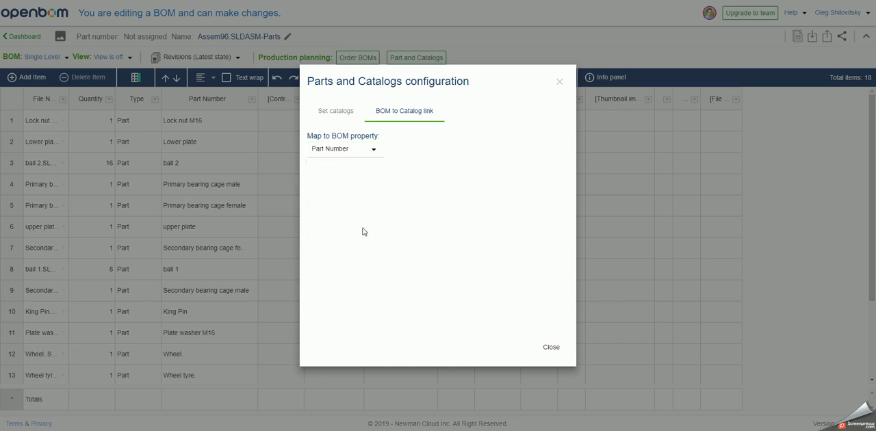
left_click(551, 347)
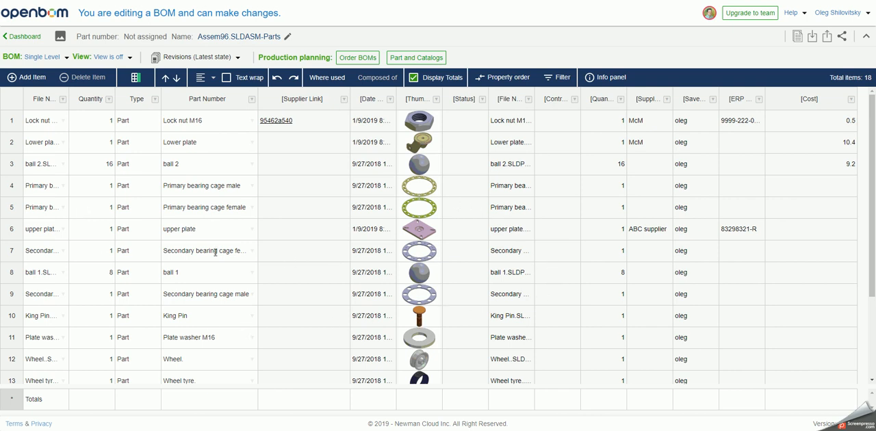
- Reorder the BOM properties so that Thumbnail image comes directly after the first File Name
left_click(44, 120)
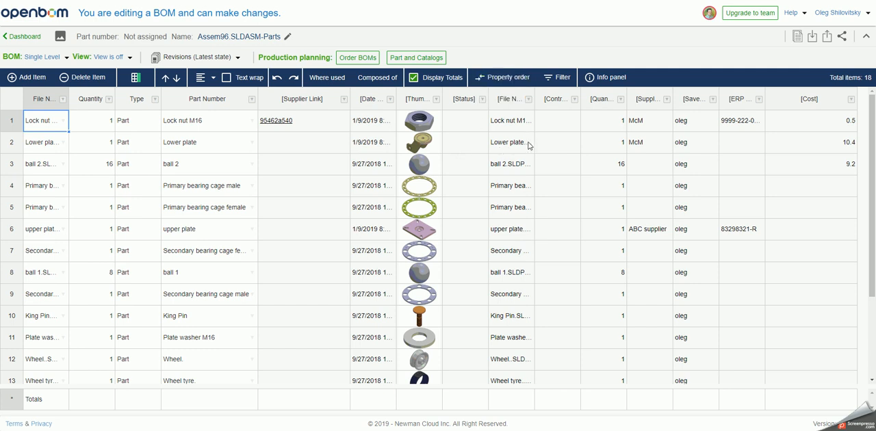
left_click(502, 78)
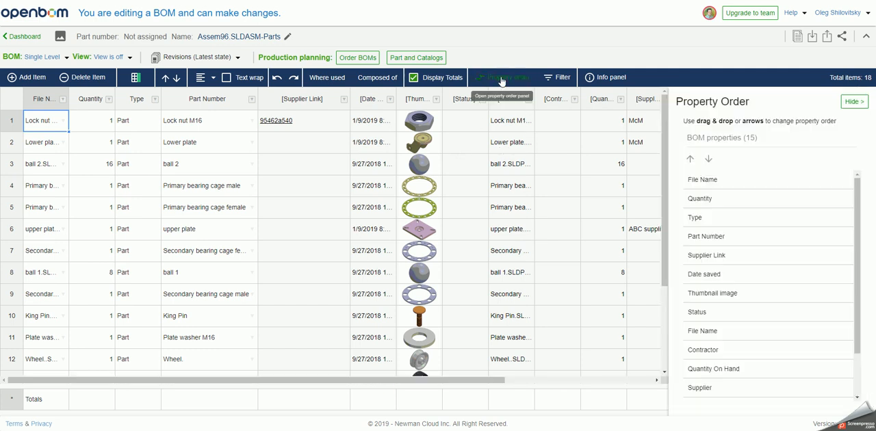
scroll(722, 288, "down", 3)
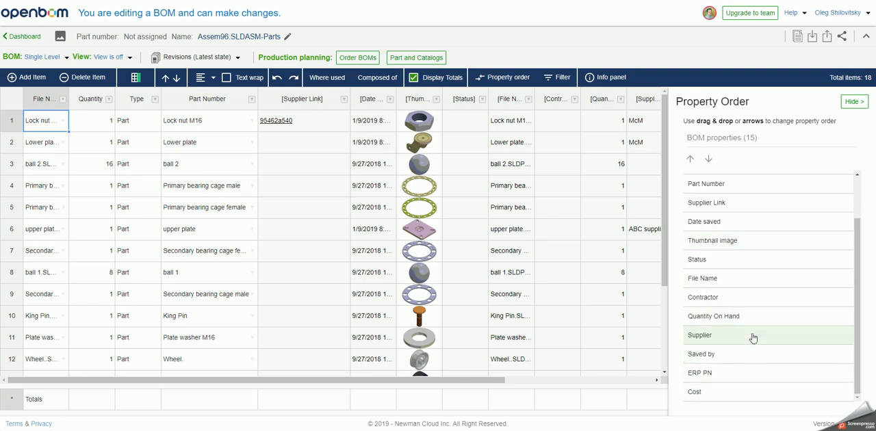
left_click(748, 250)
left_click(689, 159)
left_click(690, 159)
left_click(691, 163)
left_click(691, 162)
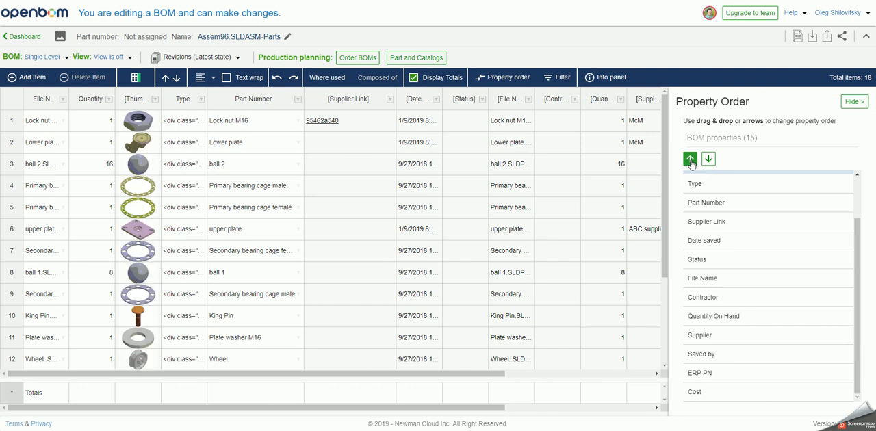
left_click(689, 158)
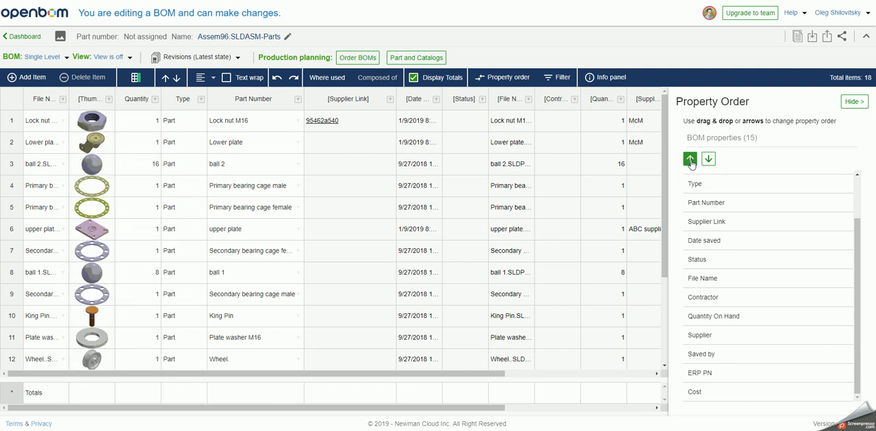
- Move the Cost property directly after Quantity in the property order and hide the ordering view
left_click(708, 391)
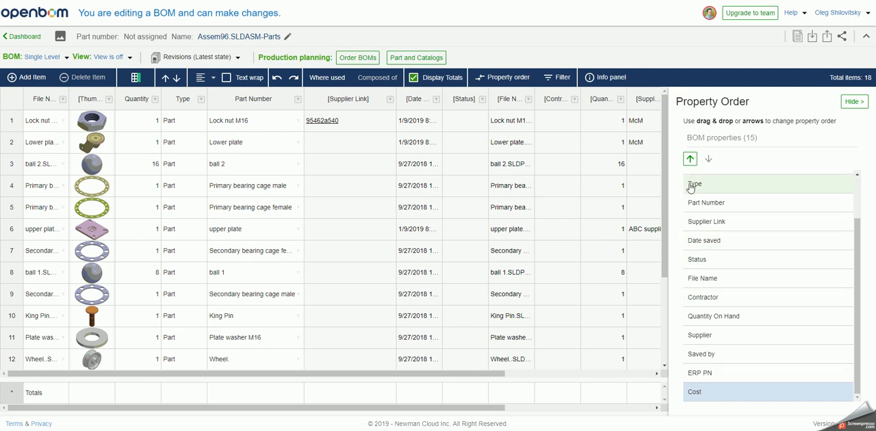
left_click(689, 158)
left_click(690, 158)
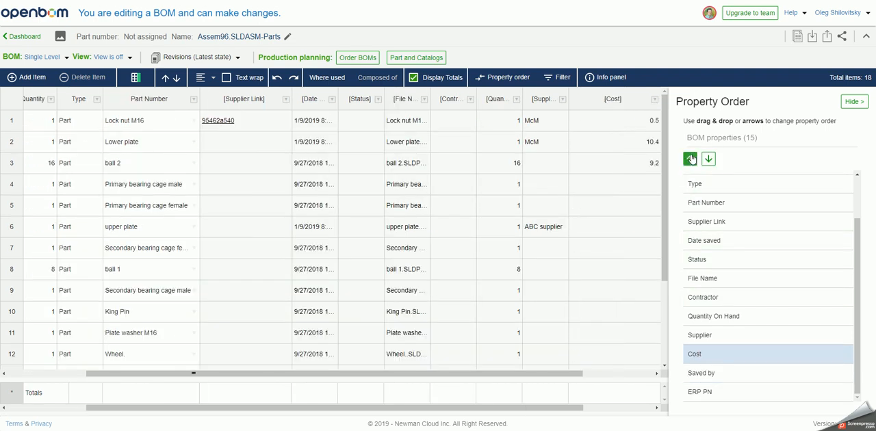
left_click(690, 158)
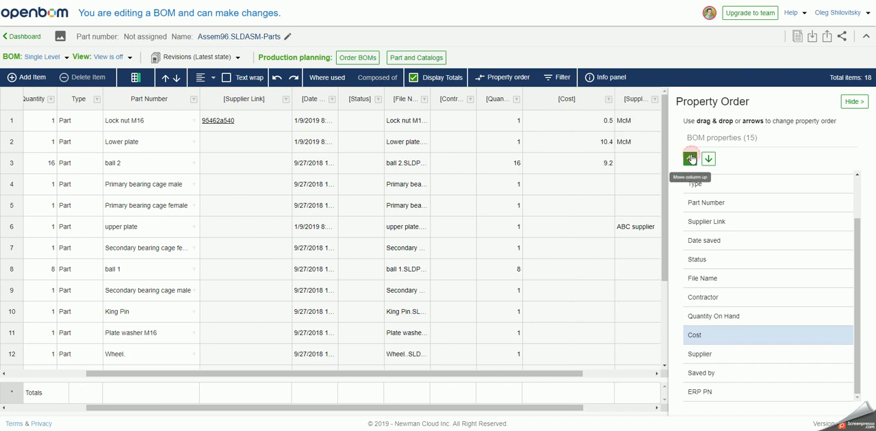
left_click(690, 158)
left_click(689, 158)
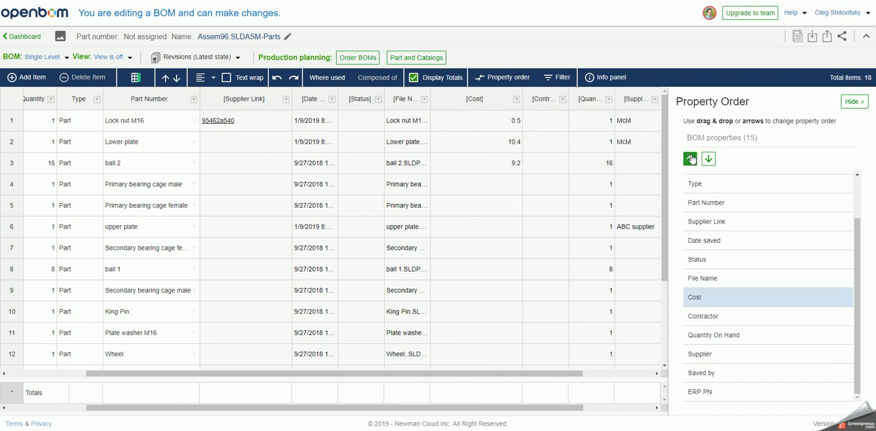
left_click(689, 158)
left_click(690, 158)
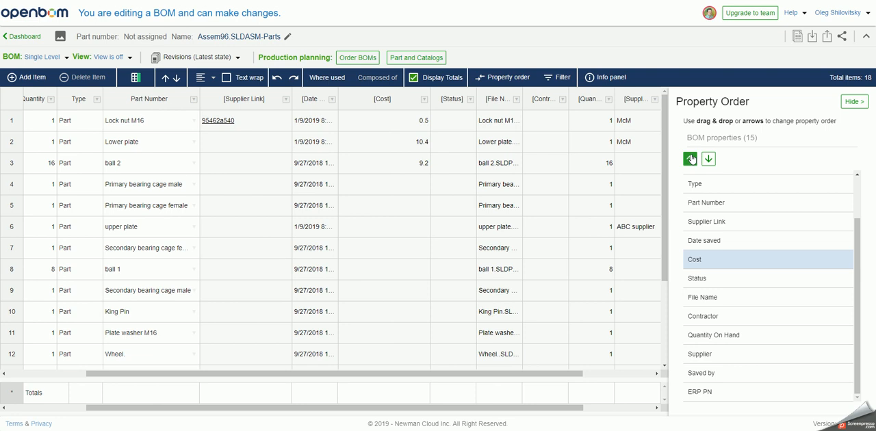
left_click(689, 158)
left_click(690, 158)
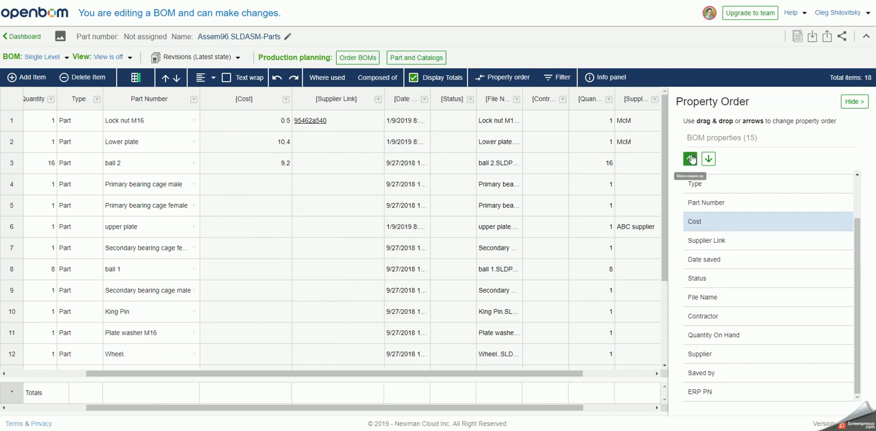
left_click(689, 158)
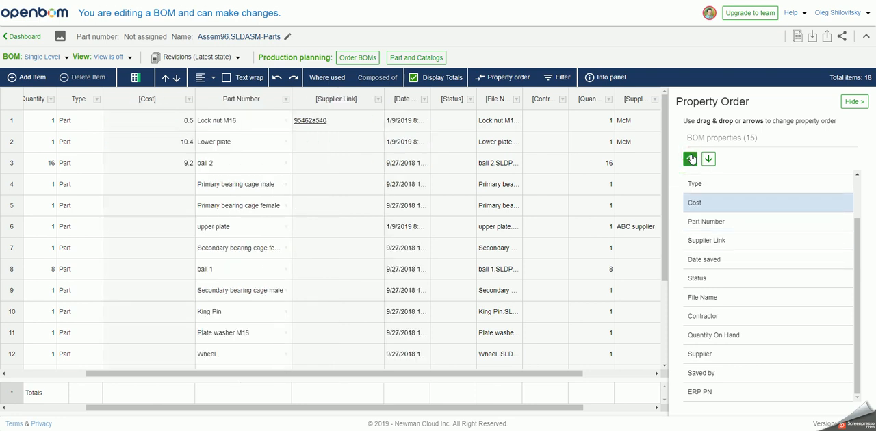
left_click(690, 158)
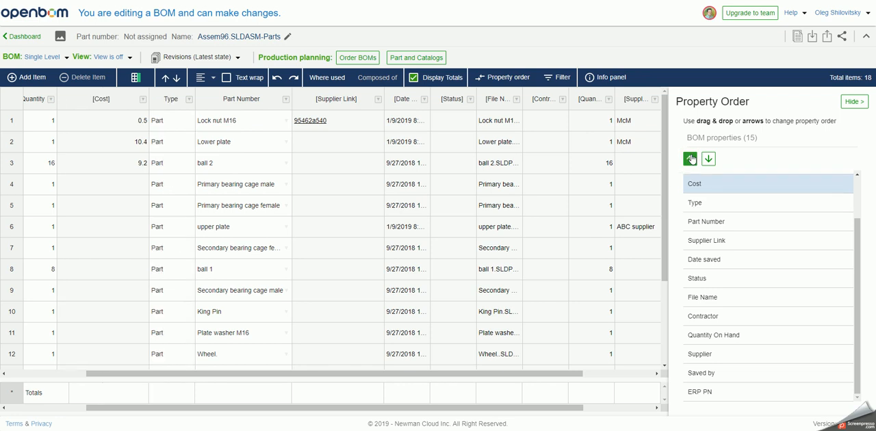
left_click(690, 158)
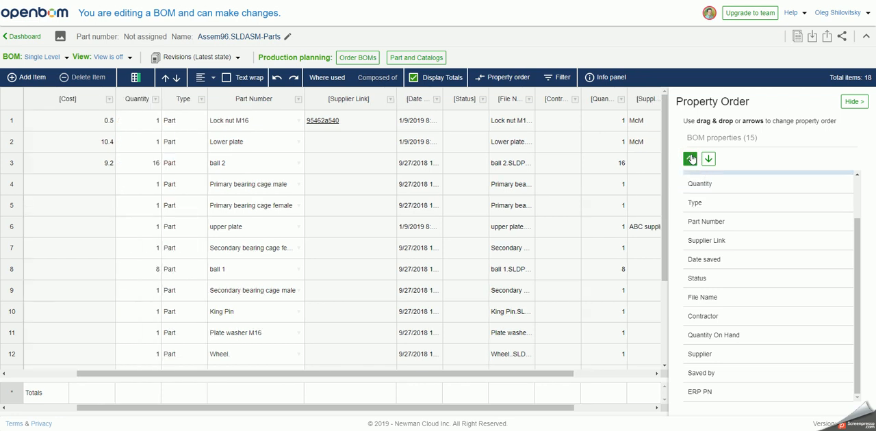
left_click(689, 158)
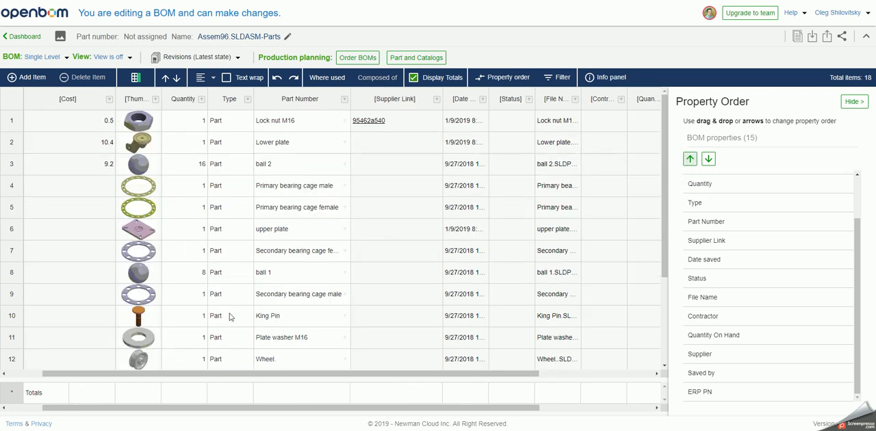
scroll(208, 317, "left", 1)
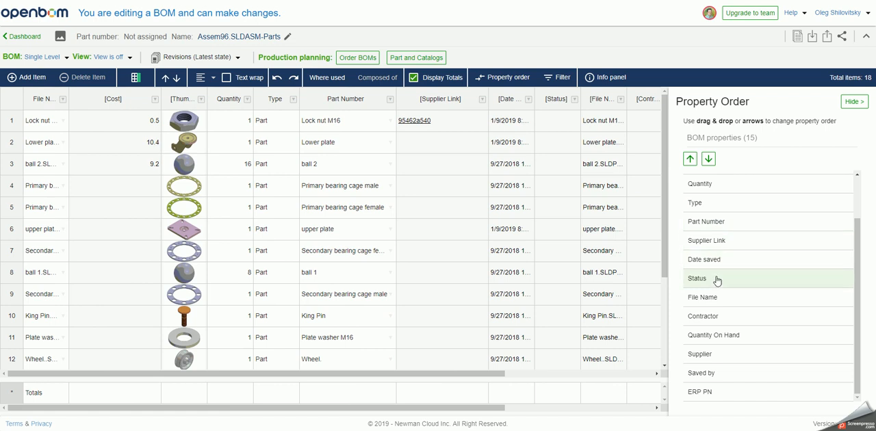
scroll(737, 258, "up", 2)
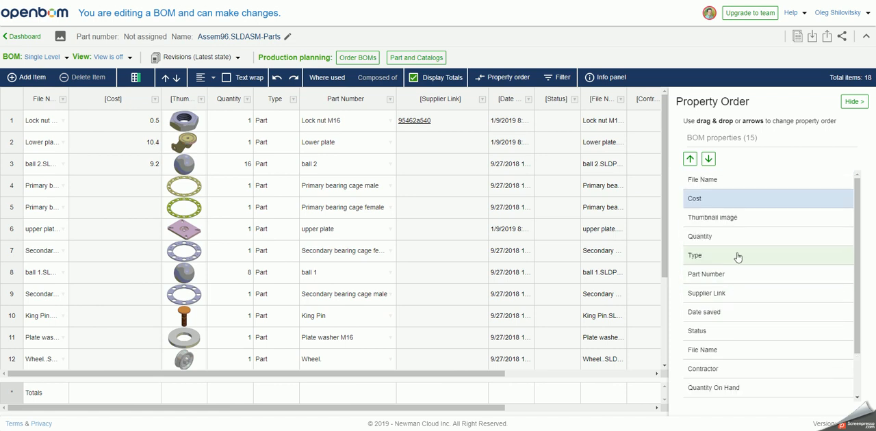
left_click(708, 160)
left_click(708, 160)
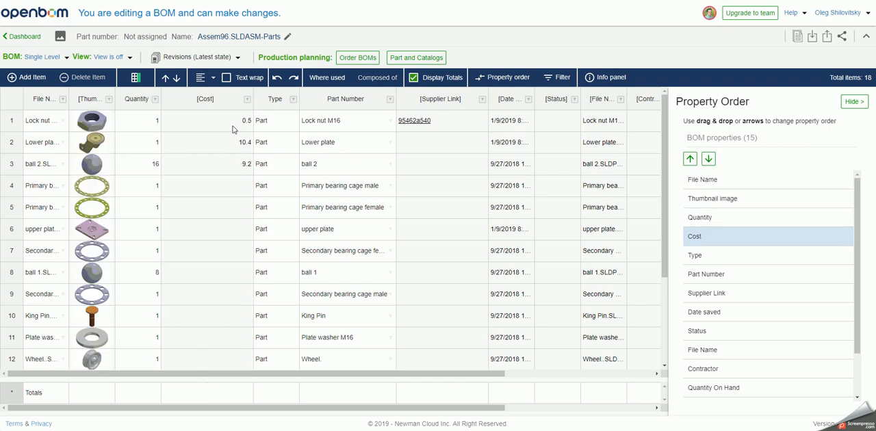
left_click(271, 130)
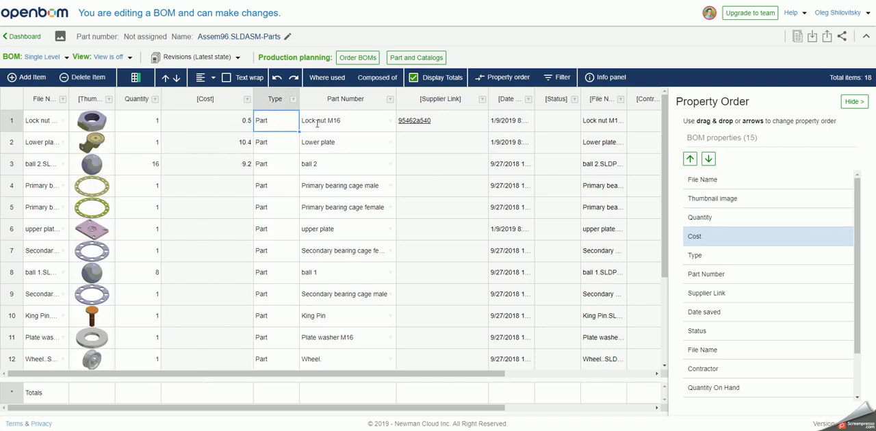
left_click(852, 103)
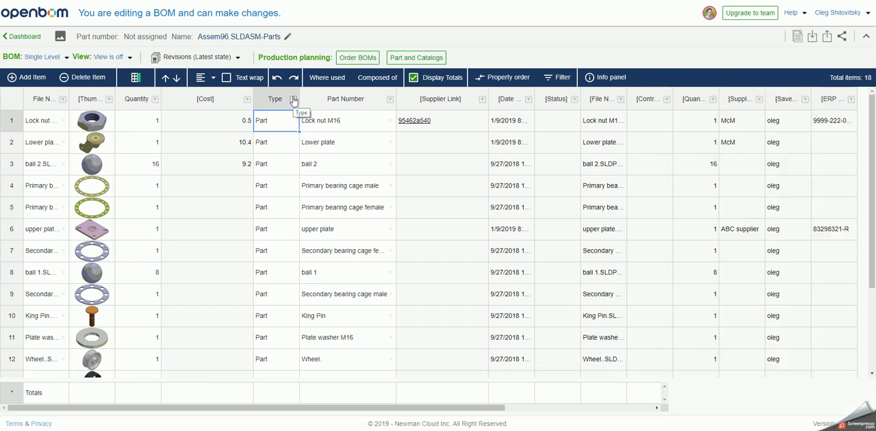
- Insert the public property Calculated Cost directly after the Cost column
left_click(247, 100)
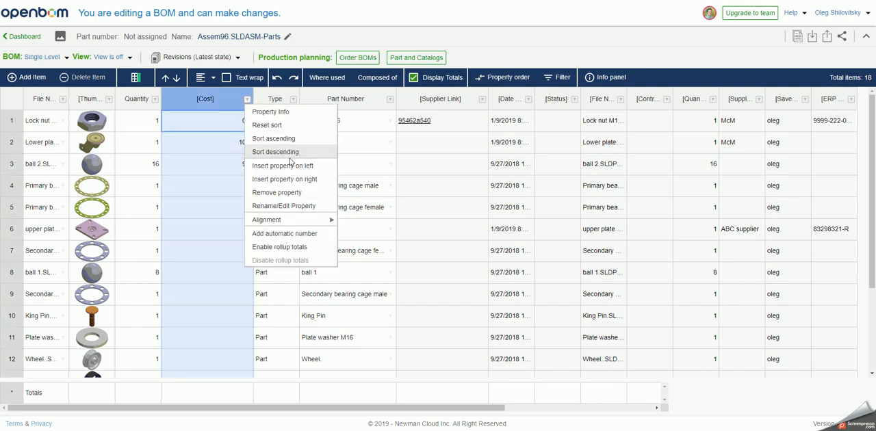
left_click(298, 179)
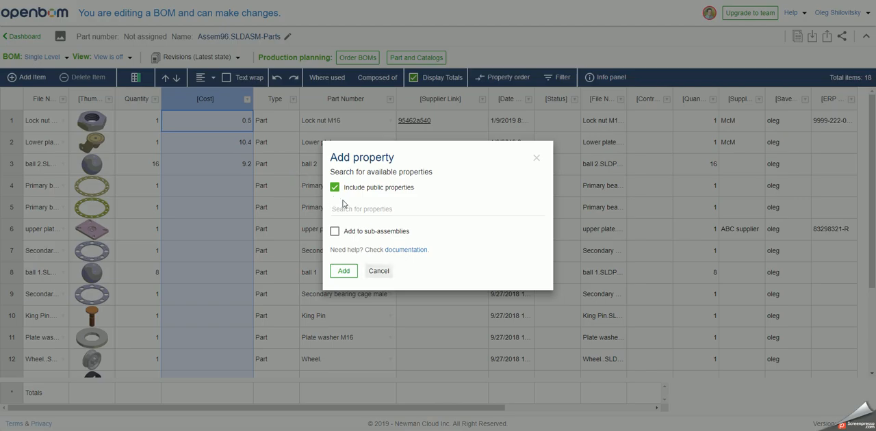
left_click(352, 206)
type("calc")
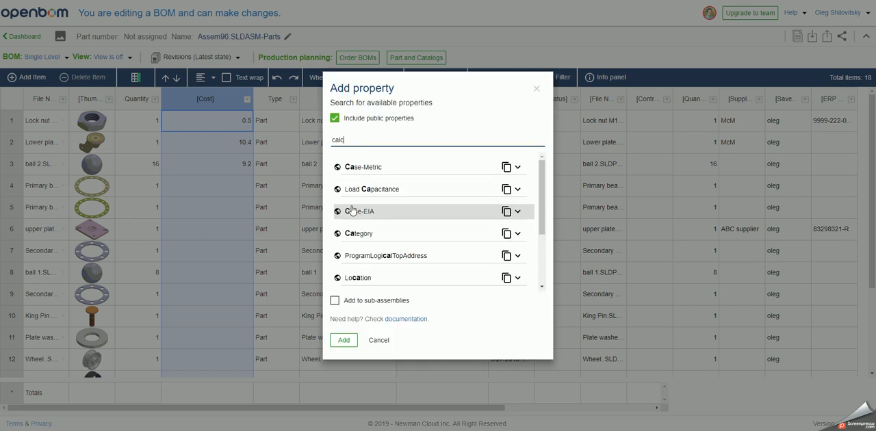
left_click(389, 177)
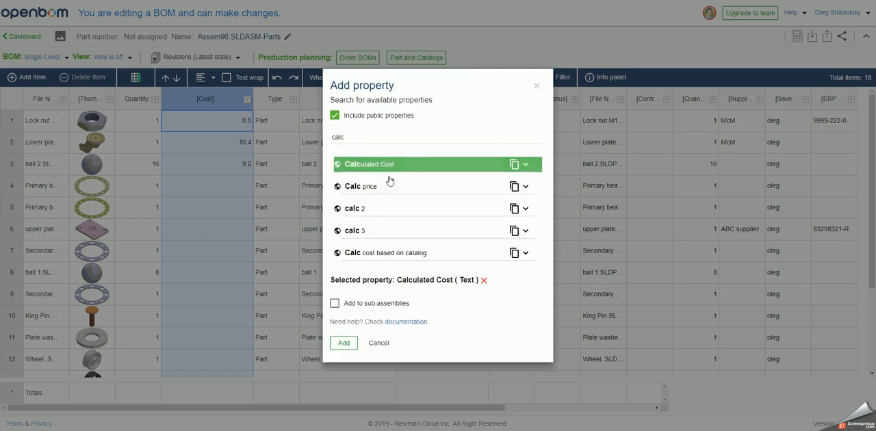
left_click(345, 344)
- Define the Calculated Cost formula as Cost * Quantity, apply it to all rows and save it
left_click(291, 132)
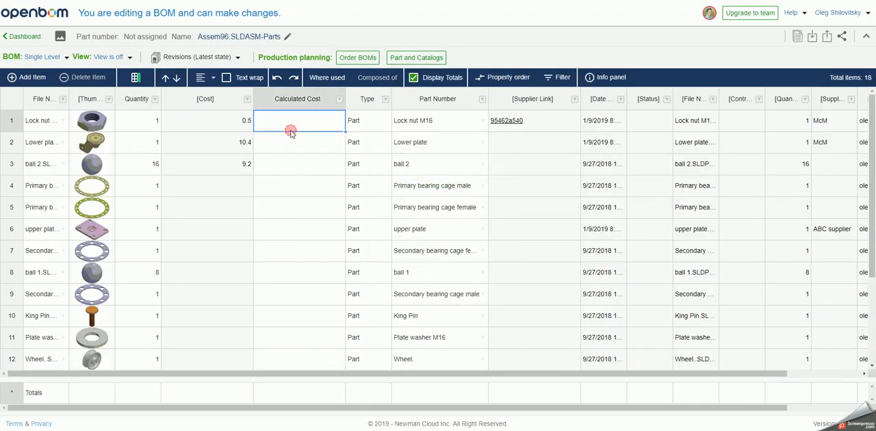
right_click(291, 131)
left_click(303, 259)
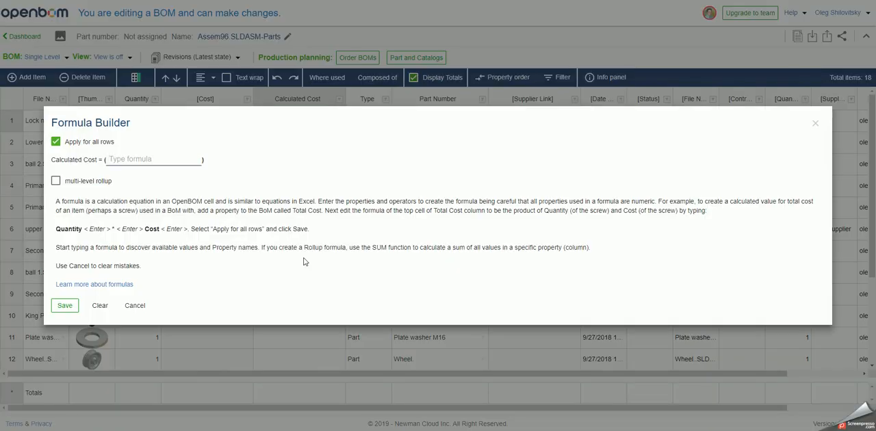
left_click(151, 161)
type("cos")
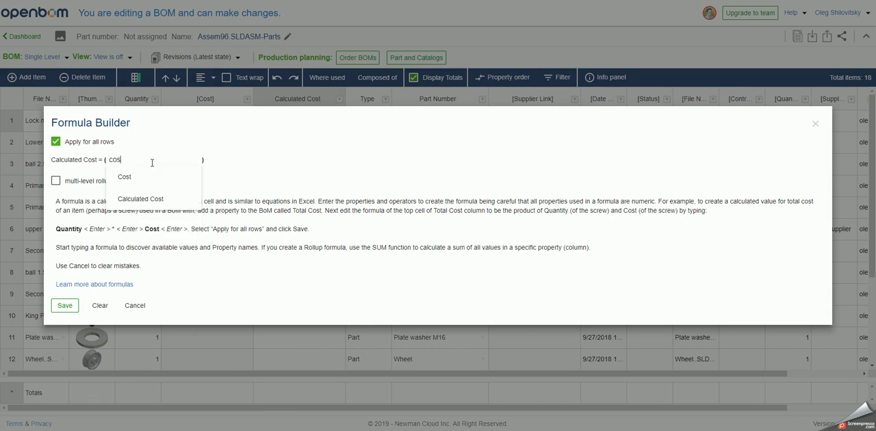
left_click(150, 179)
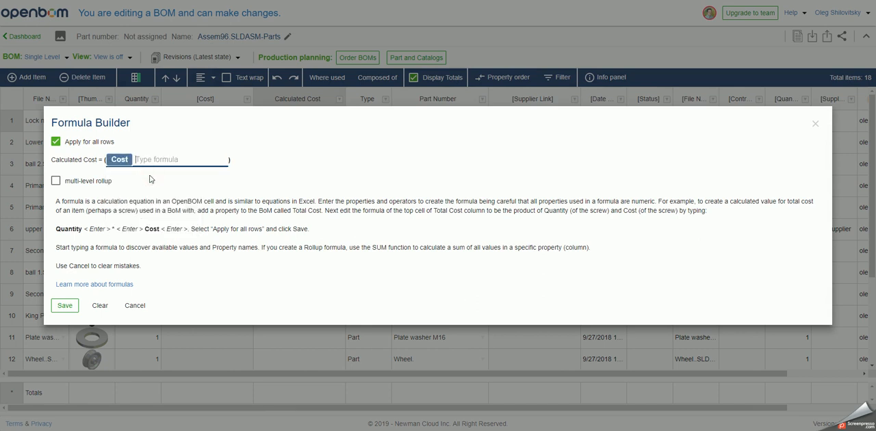
type("*")
key("Return")
type("q")
left_click(173, 176)
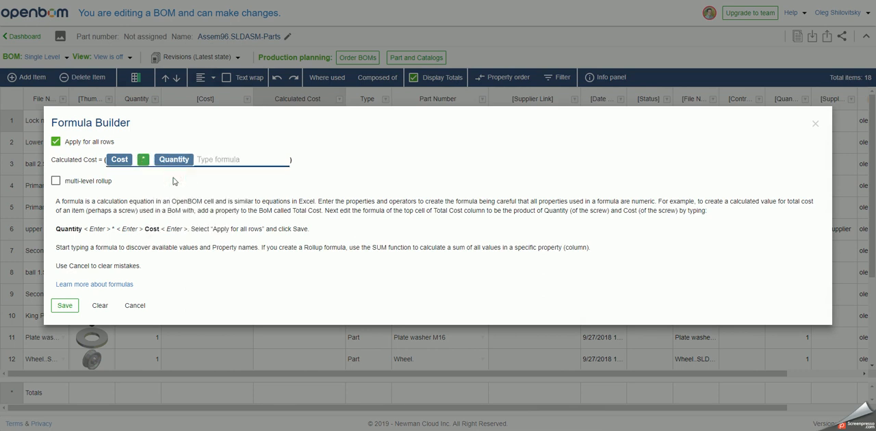
left_click(65, 306)
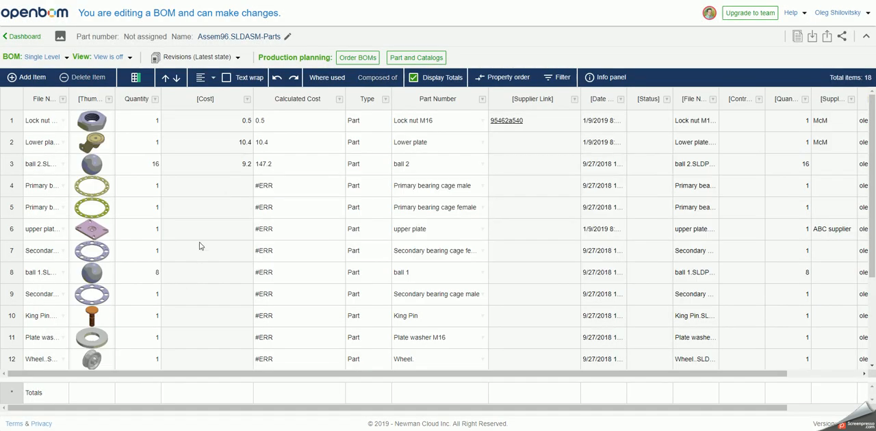
- Center-align the values in the Cost column
left_click(226, 121)
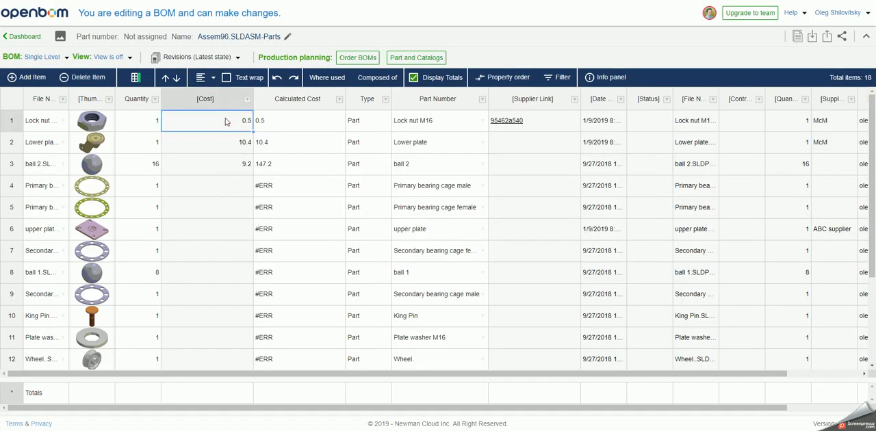
left_click(202, 80)
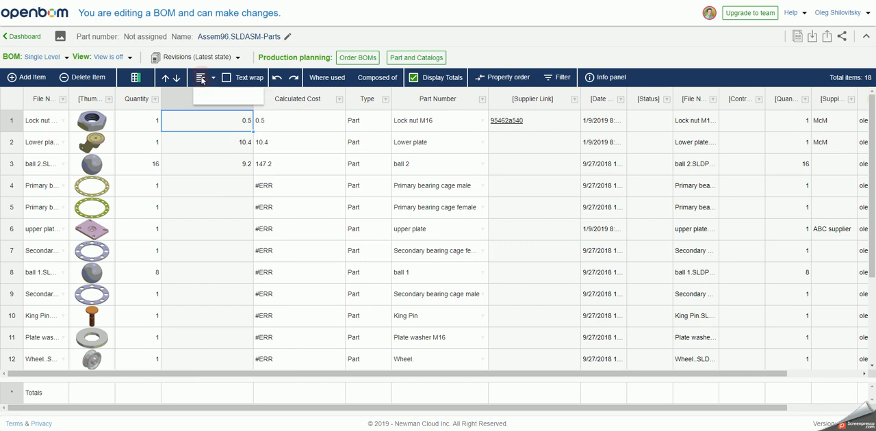
left_click(229, 99)
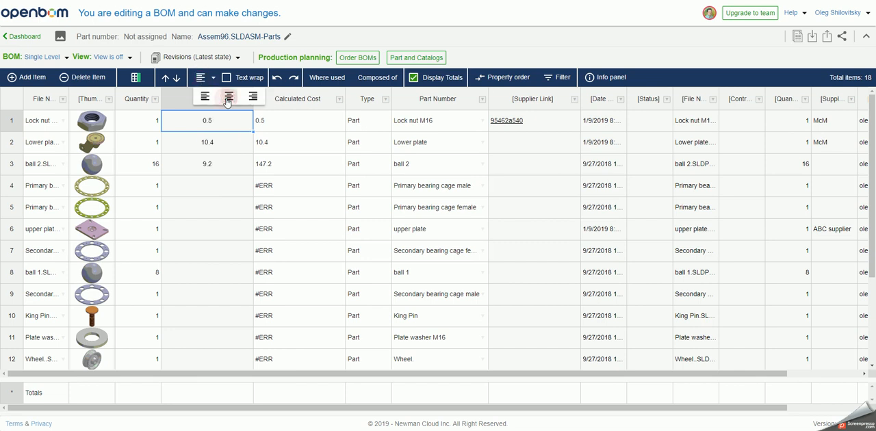
- Enable rollup totals for the Calculated Cost column
left_click(270, 127)
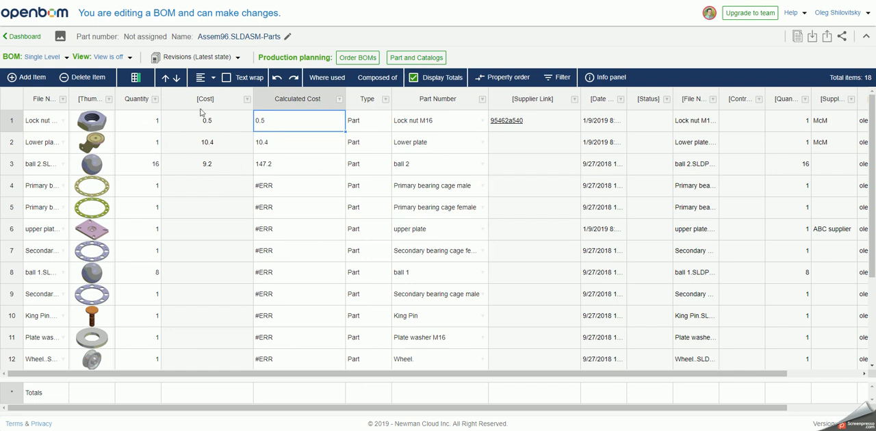
left_click(340, 99)
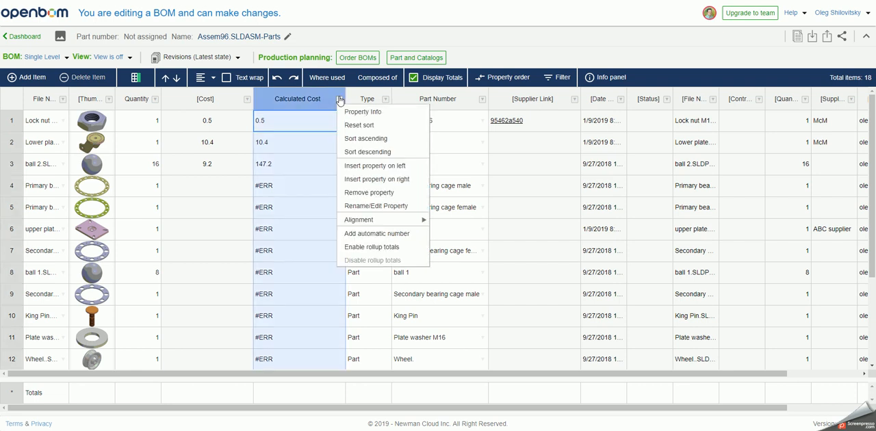
left_click(360, 247)
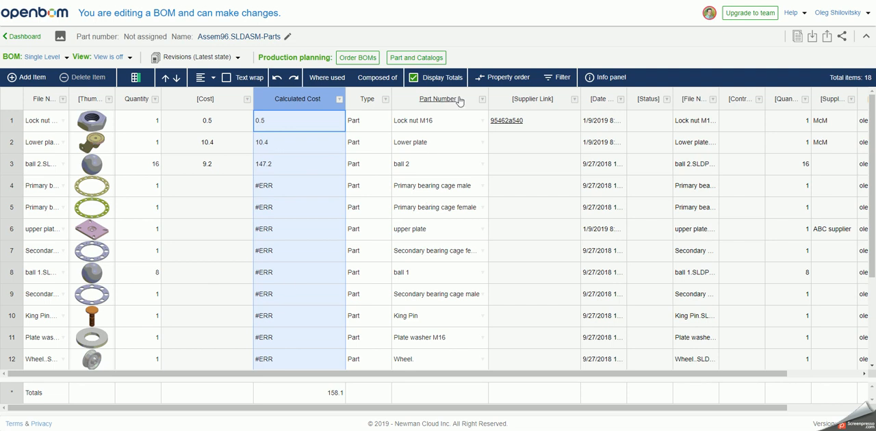
- Turn off the totals display and widen the first File Name column to fit the full part file names
left_click(413, 78)
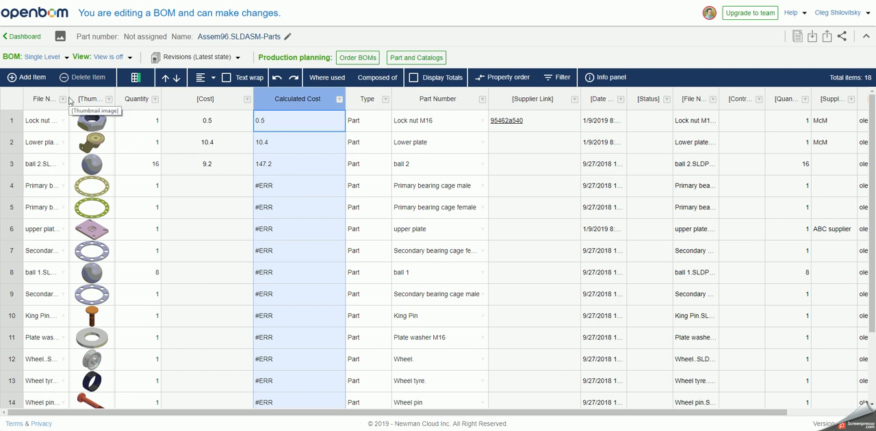
left_click_drag(69, 99, 111, 124)
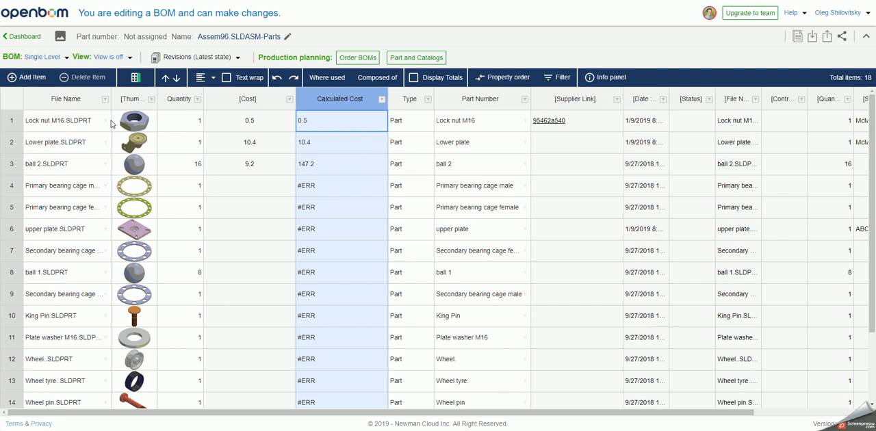
- Switch to SOLIDWORKS, dismiss the OpenBOM part list message and return to the BOM in the browser
key("alt+Tab")
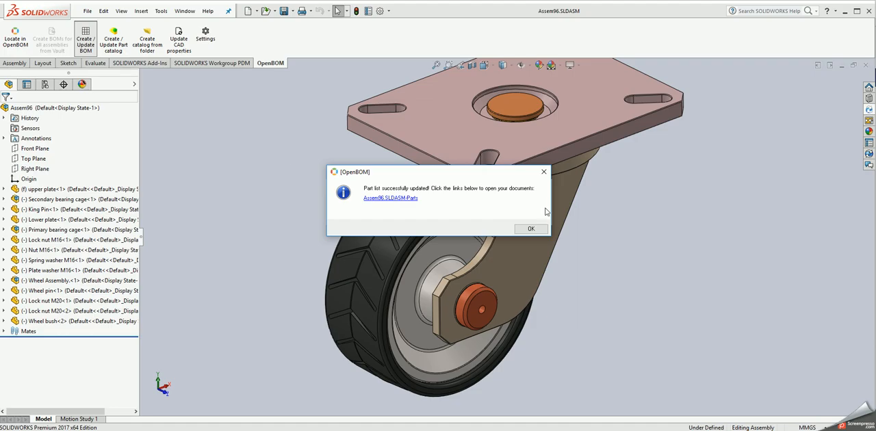
left_click(530, 229)
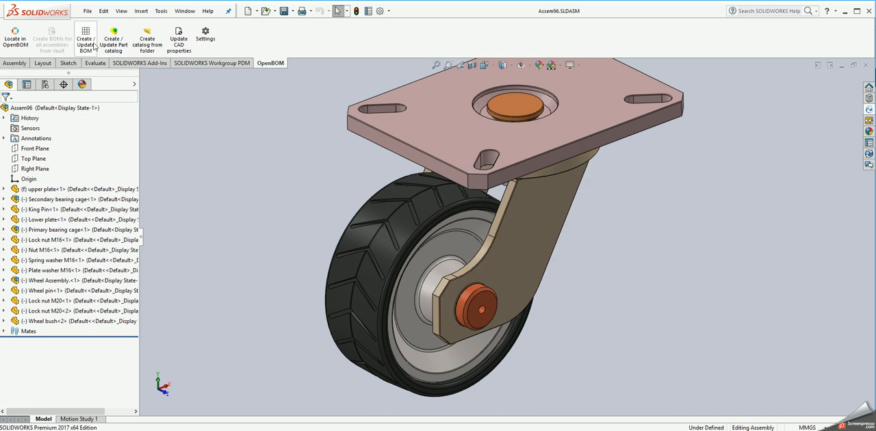
key("alt+Tab")
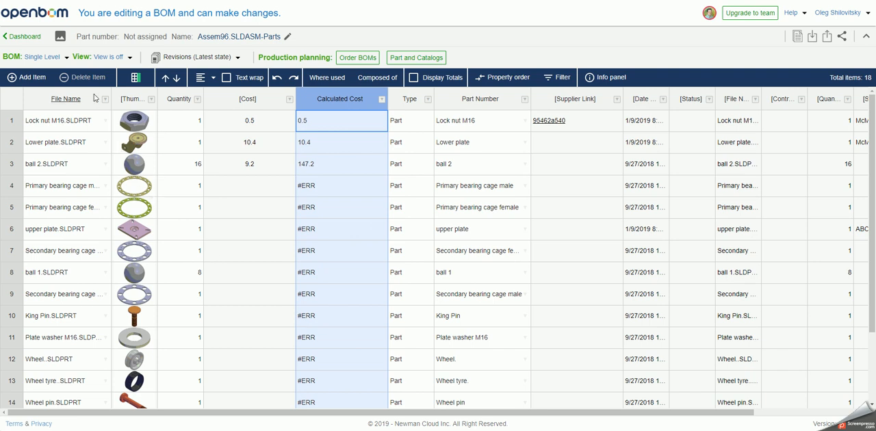
- Go back to the dashboard and start a new BOM with the part number ASM-mkit99
left_click(34, 36)
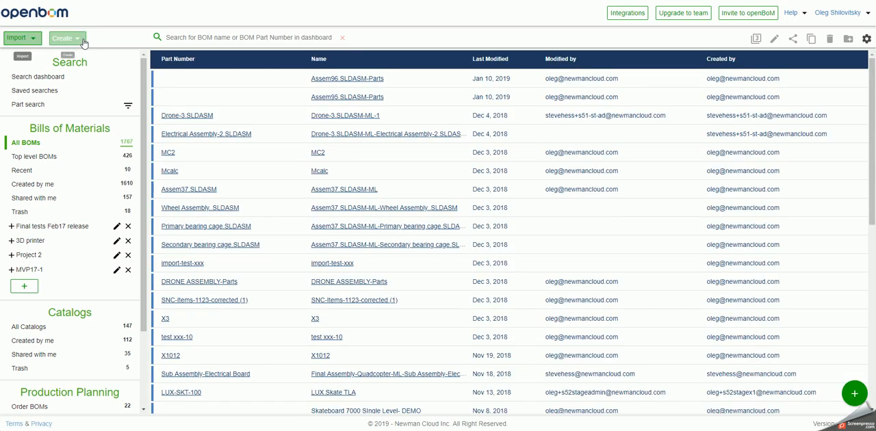
left_click(80, 40)
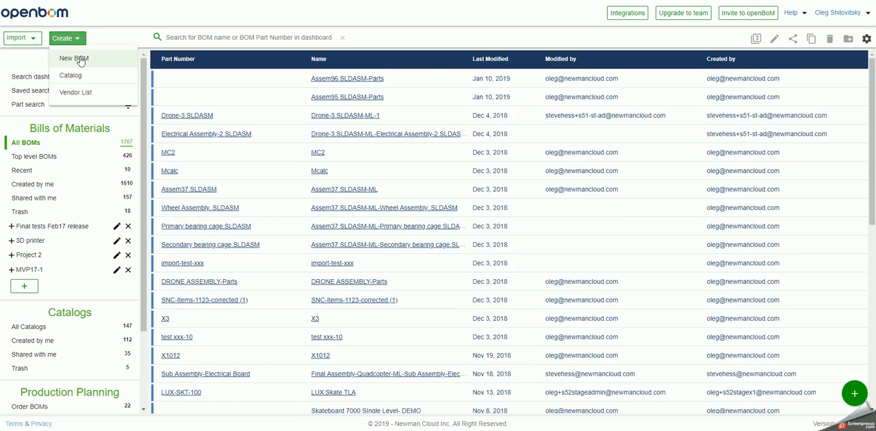
left_click(84, 60)
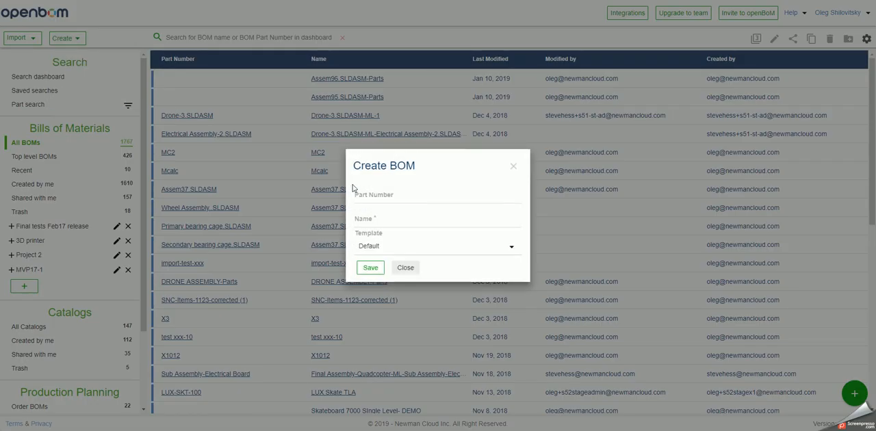
left_click(370, 195)
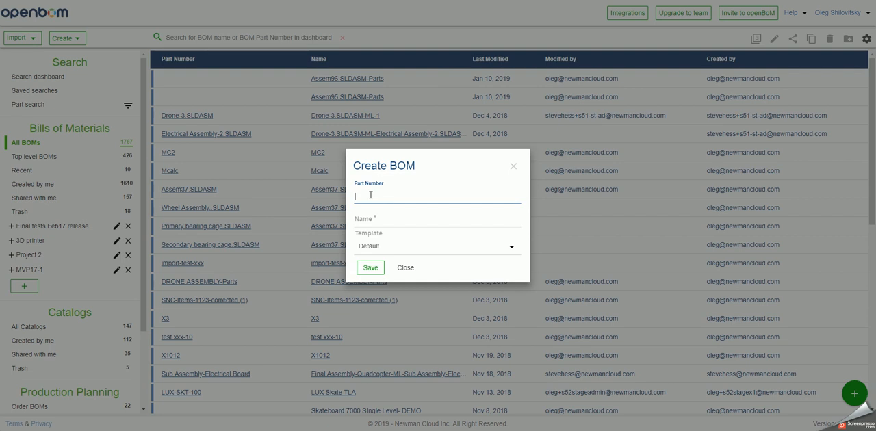
type("As")
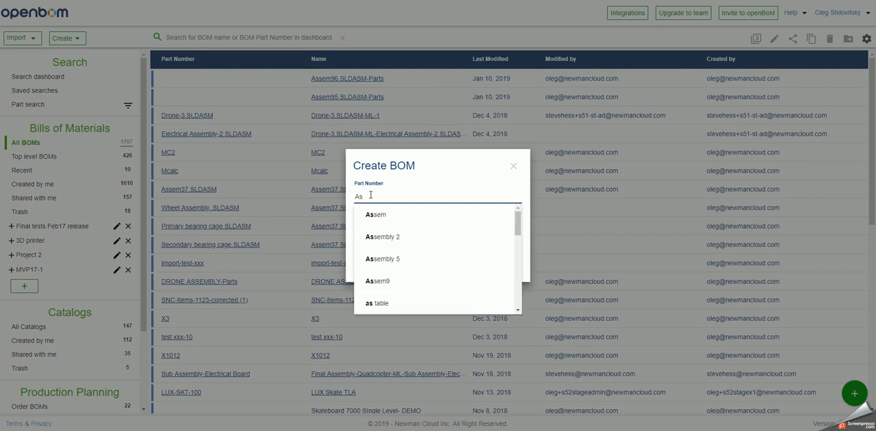
key("BackSpace")
type("SM")
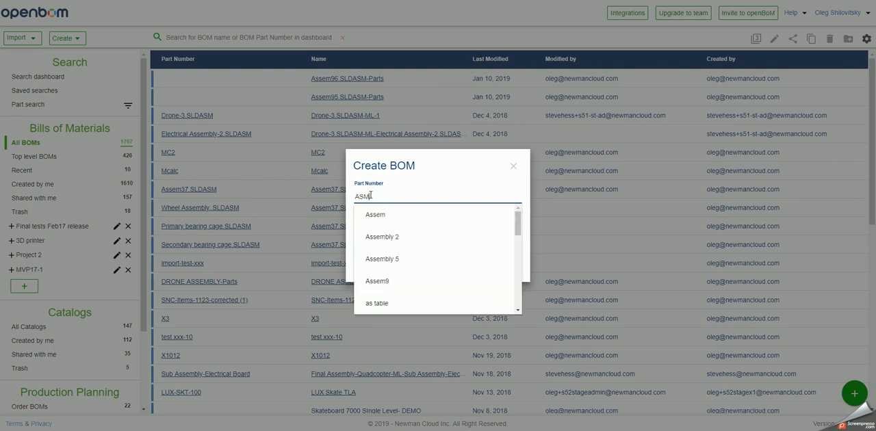
type("-mkit99")
key("Tab")
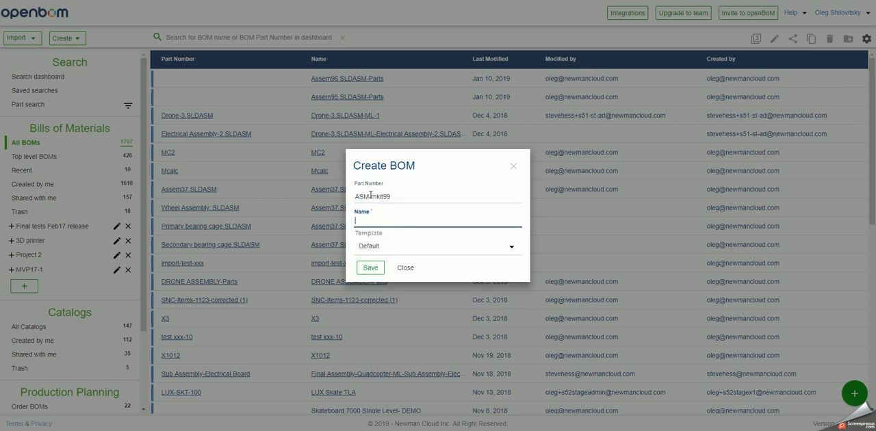
- Copy the part number ASM-mkit99 into the BOM name and save the BOM with the Default template
left_click(370, 196)
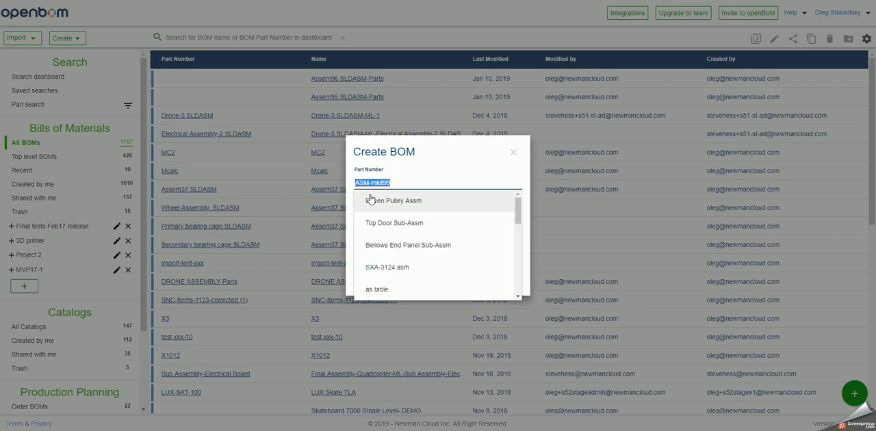
key("ctrl+c")
key("Tab")
key("ctrl+v")
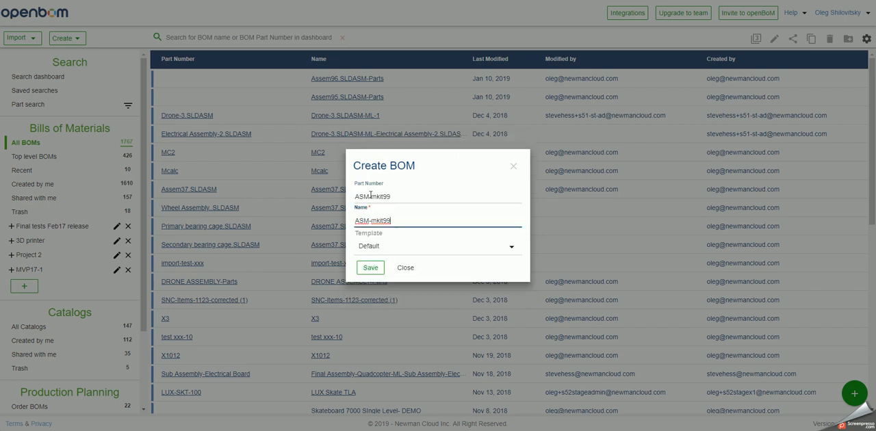
left_click(370, 268)
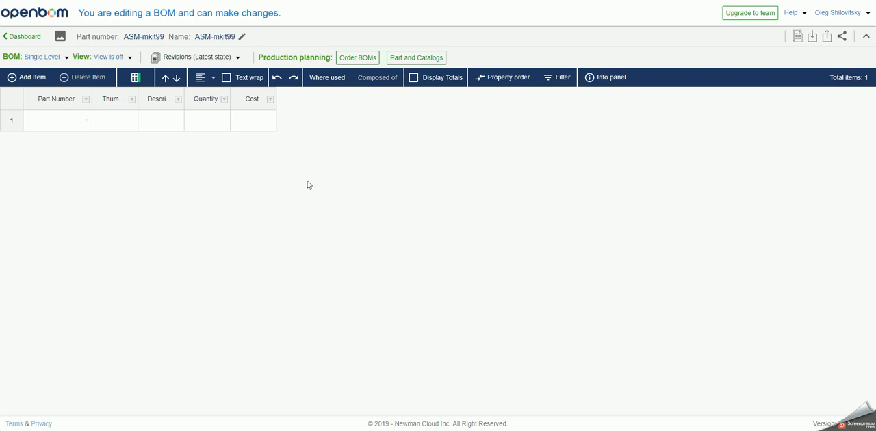
- Assign the Assem96 catalog to the new BOM, delete the duplicate properties from the BOM and close the configuration
left_click(396, 67)
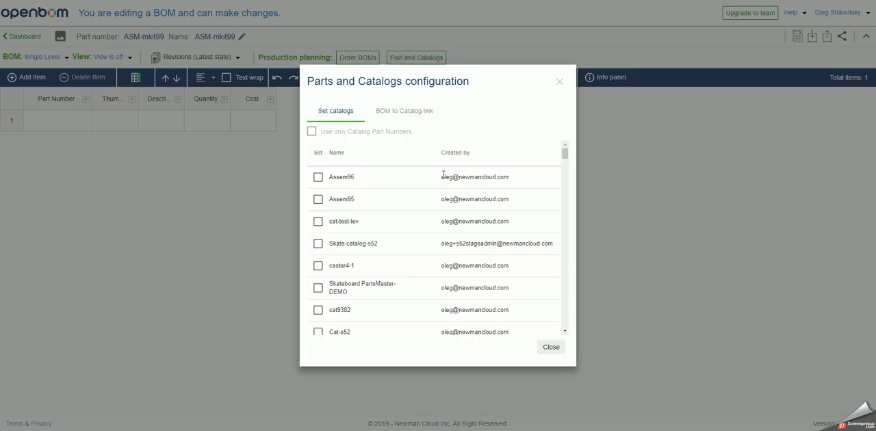
left_click(318, 177)
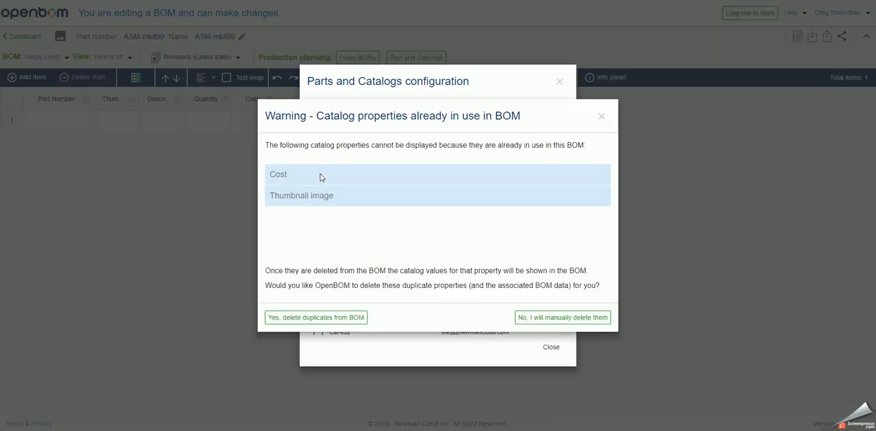
left_click(319, 319)
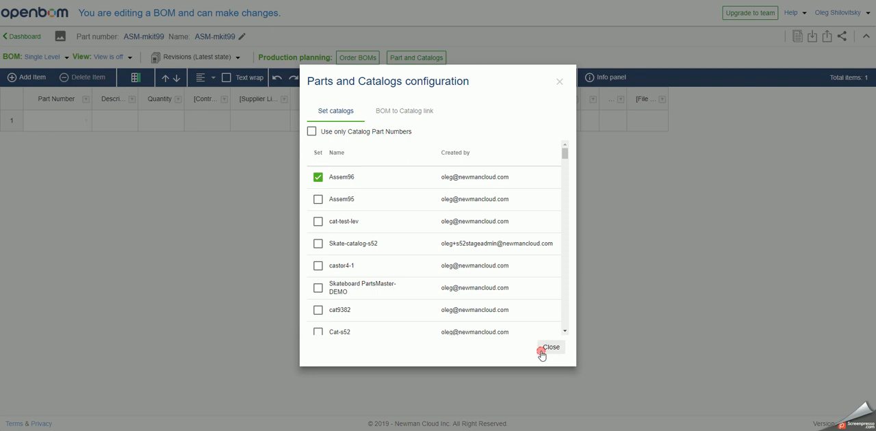
left_click(551, 346)
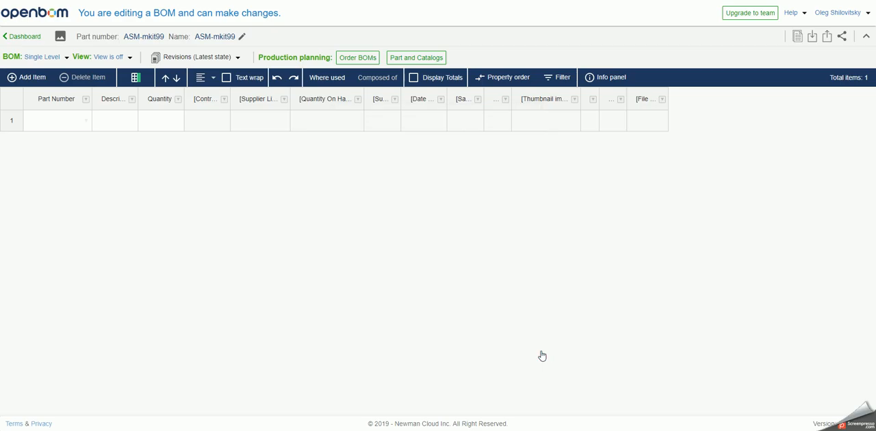
- Use part search on the empty Part Number cell to insert Nut M16 from the Assem96 catalog into the BOM
double_click(83, 121)
scroll(75, 217, "down", 2)
scroll(75, 217, "down", 4)
scroll(80, 158, "up", 6)
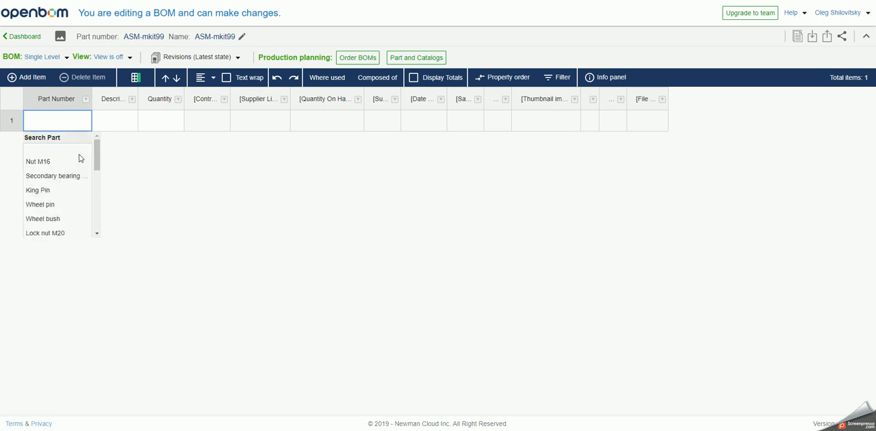
left_click(61, 144)
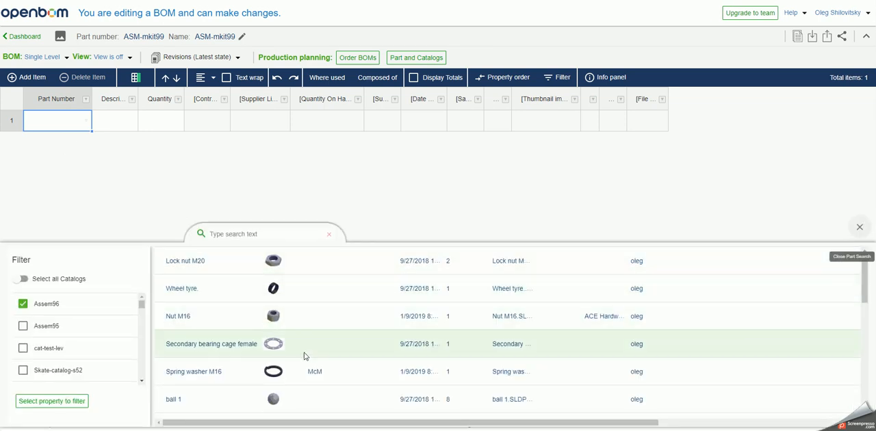
left_click(305, 317)
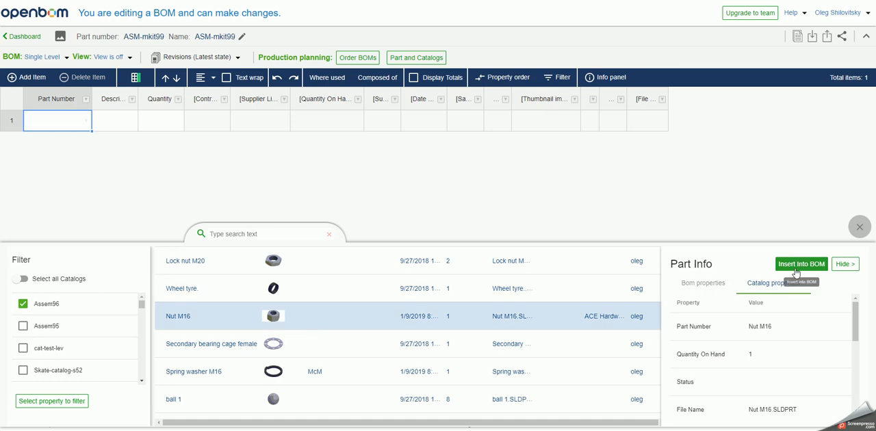
left_click(797, 264)
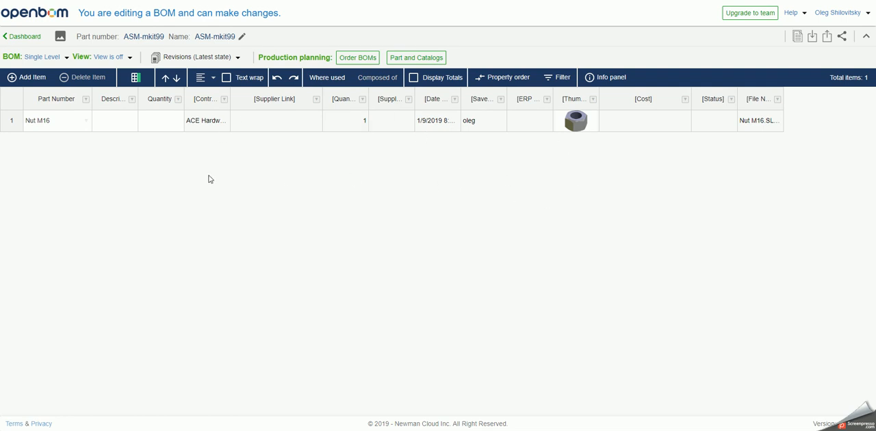
- Add a new item row and insert Plate washer M16 into it from the Assem96 catalog using part search
left_click(36, 80)
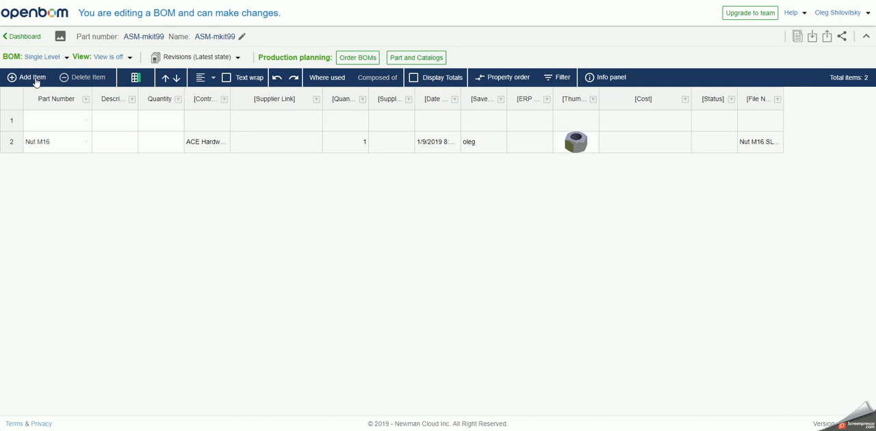
double_click(88, 123)
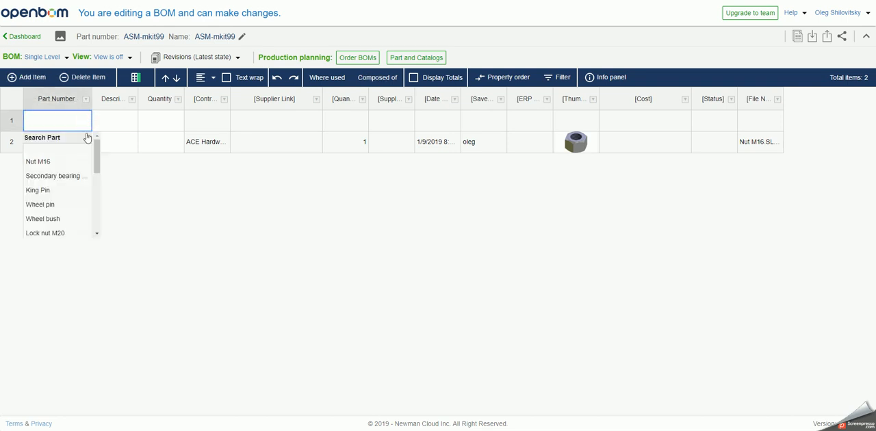
left_click(70, 139)
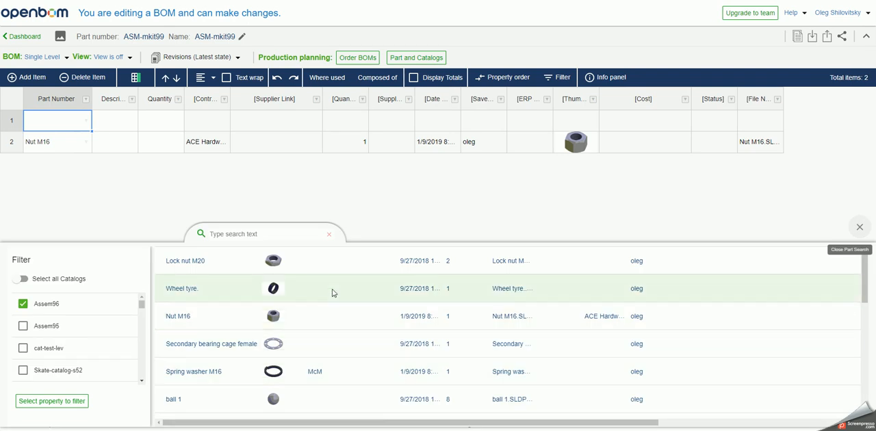
scroll(329, 355, "down", 1)
scroll(330, 353, "down", 2)
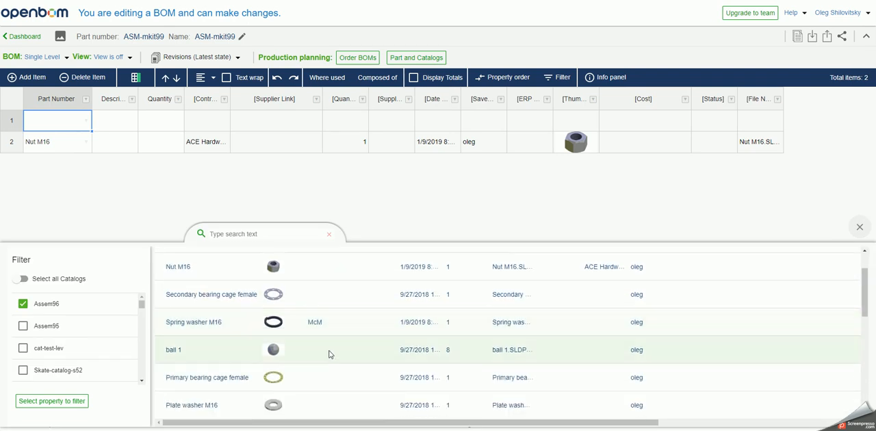
left_click(304, 405)
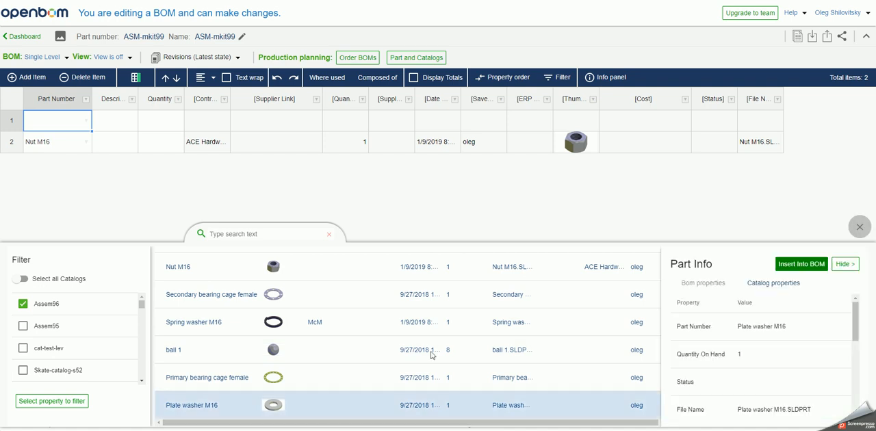
left_click(791, 267)
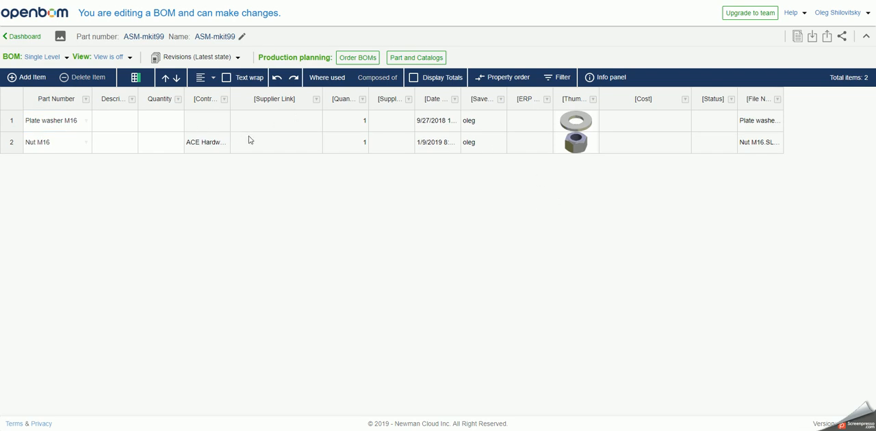
- Set the quantity of both Plate washer M16 and Nut M16 to 10
left_click(145, 120)
type("10")
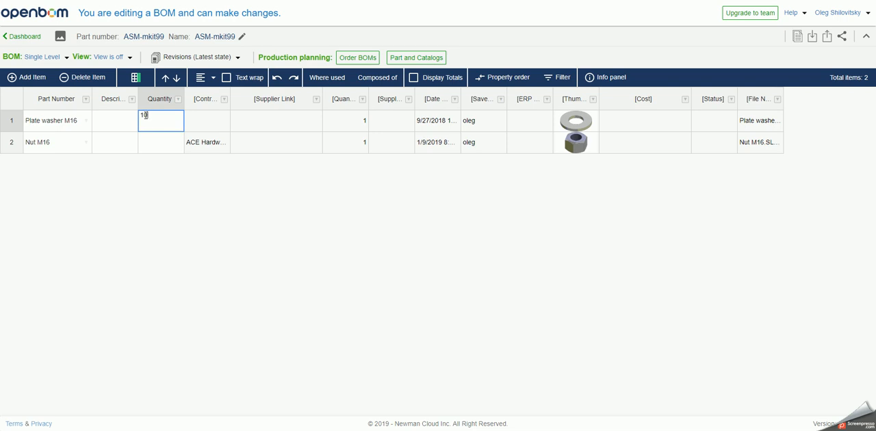
key("Return")
key("Return")
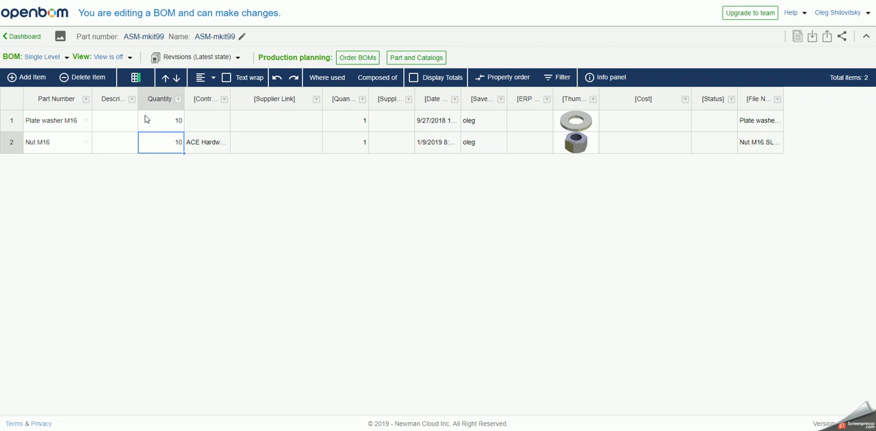
- Add another item row and insert Primary bearing cage female into it from the Assem96 catalog using part search
left_click(26, 76)
double_click(85, 119)
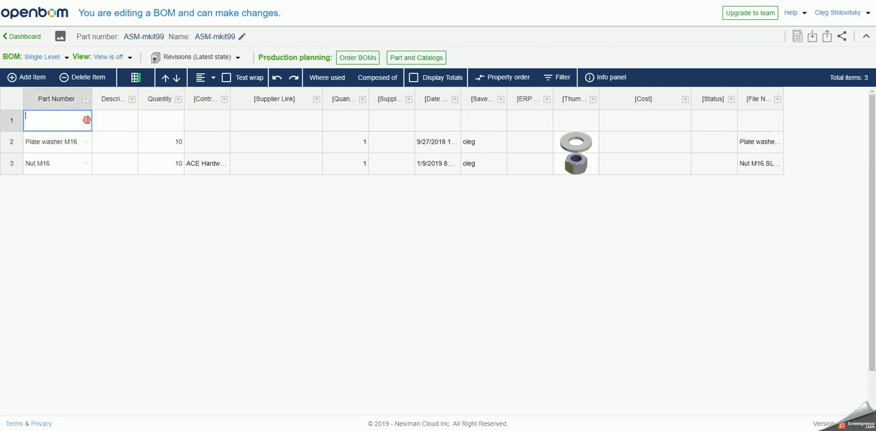
left_click(67, 142)
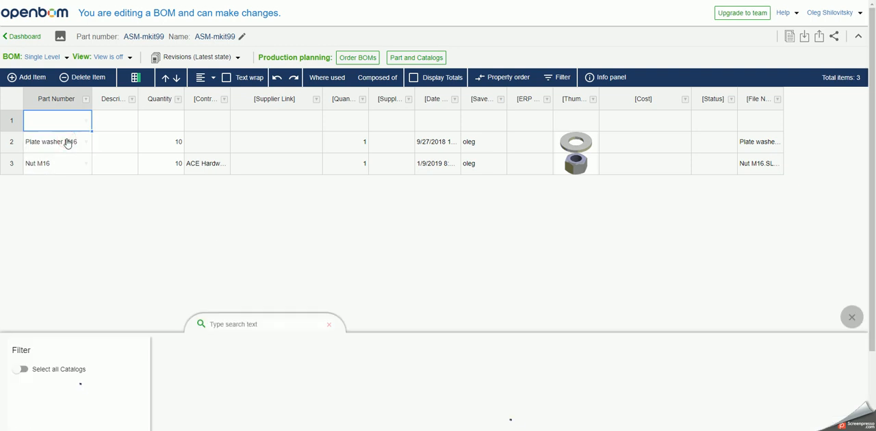
scroll(345, 333, "down", 3)
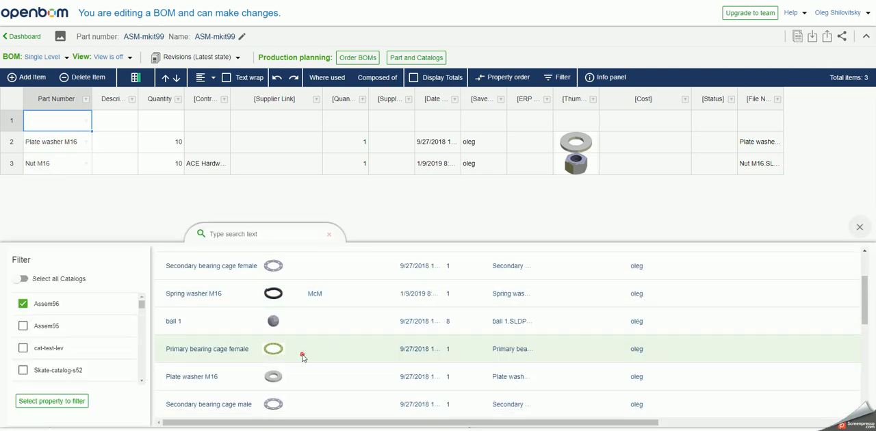
left_click(301, 357)
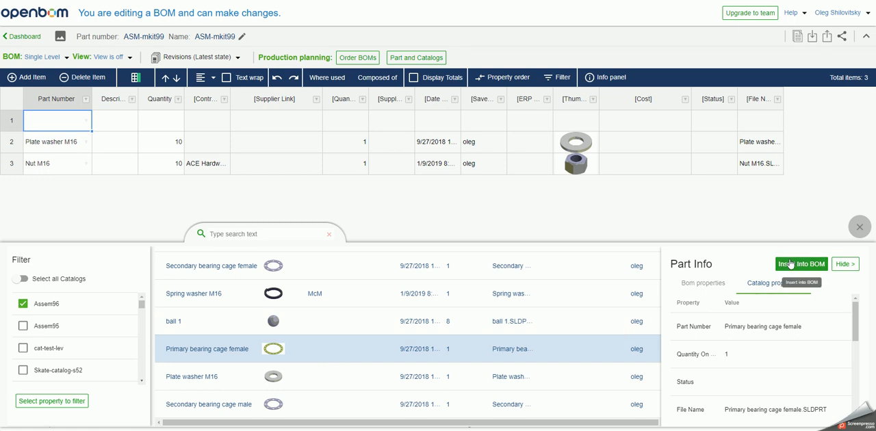
left_click(790, 265)
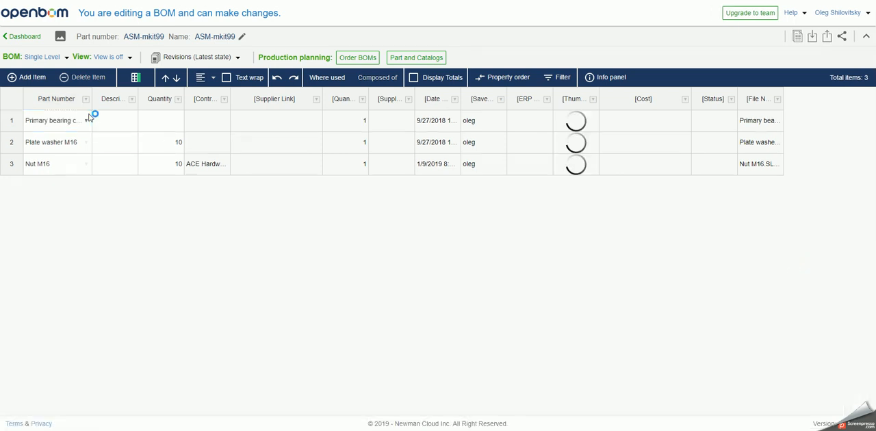
- Set the quantity of Primary bearing cage female to 5
left_click(151, 128)
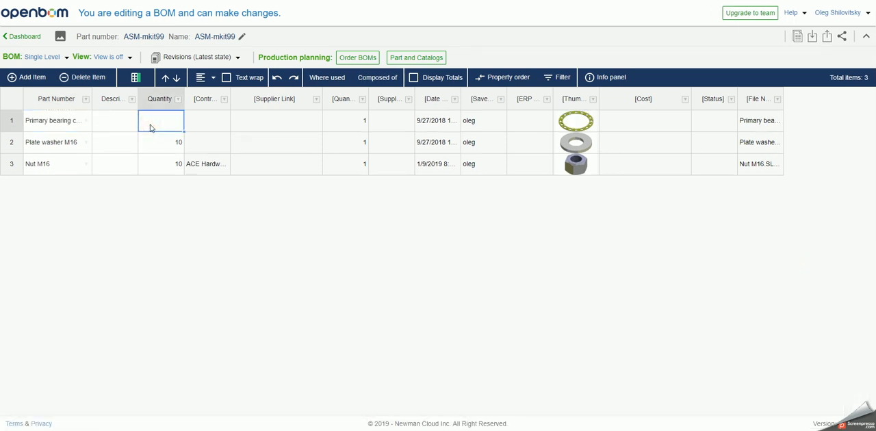
type("5")
key("Return")
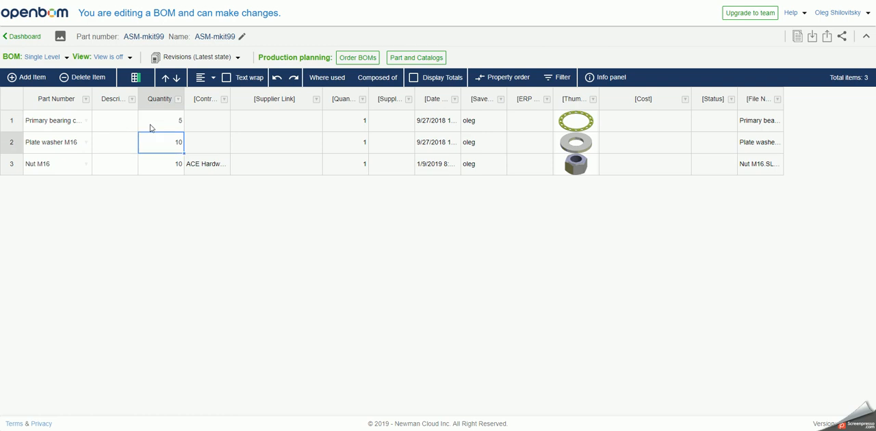